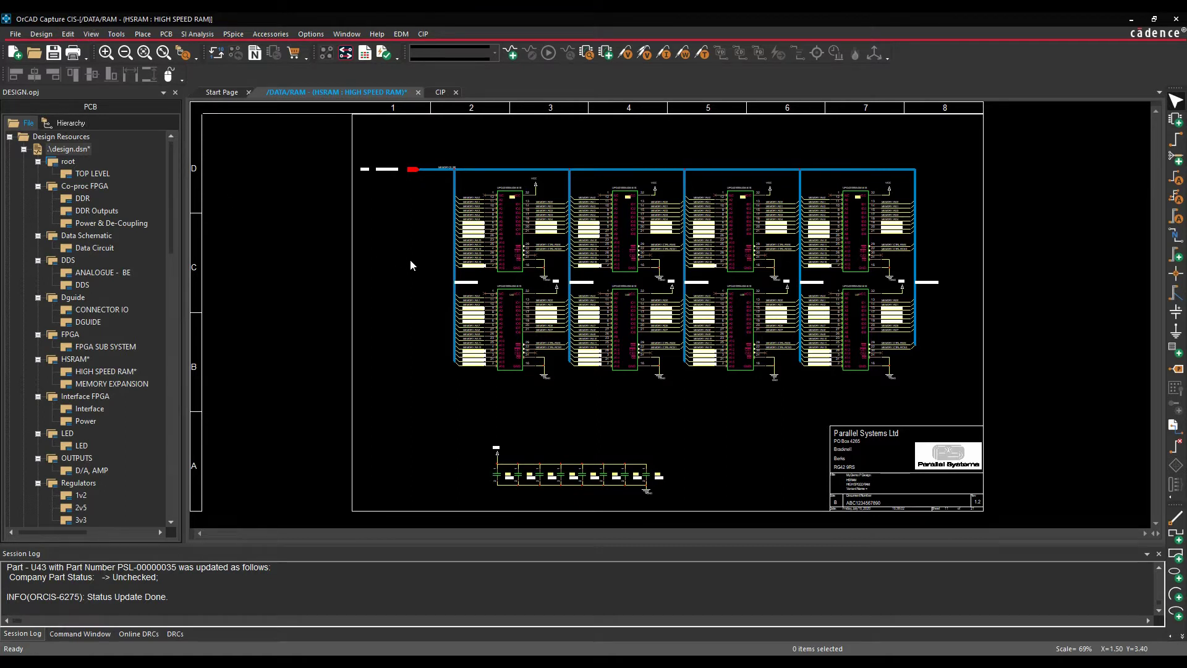
# Open the Part Manager for design.dsn from its right-click menu
pyautogui.click(80, 148)
pyautogui.click(116, 34)
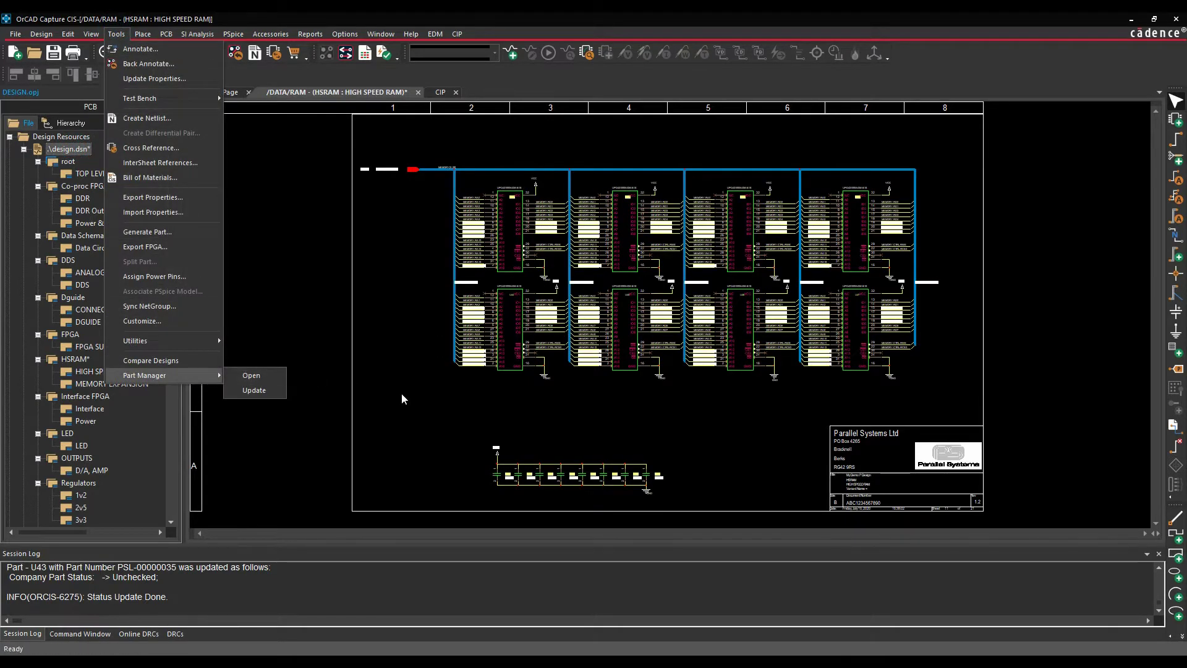
pyautogui.click(436, 401)
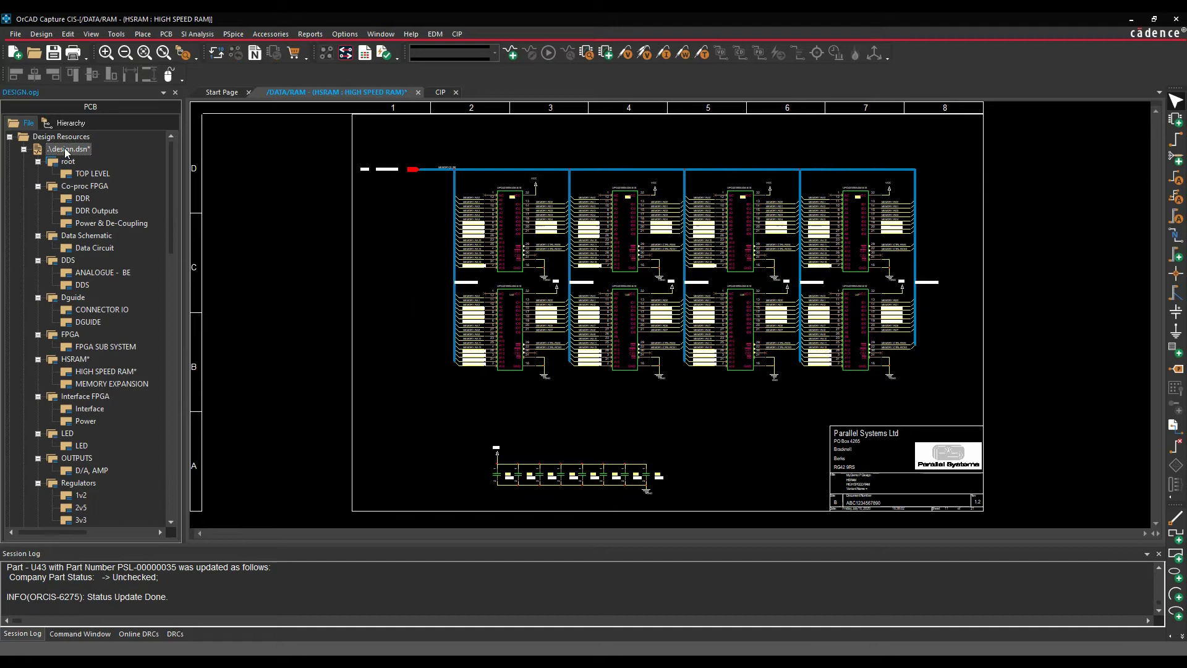
pyautogui.rightClick(96, 150)
pyautogui.click(149, 438)
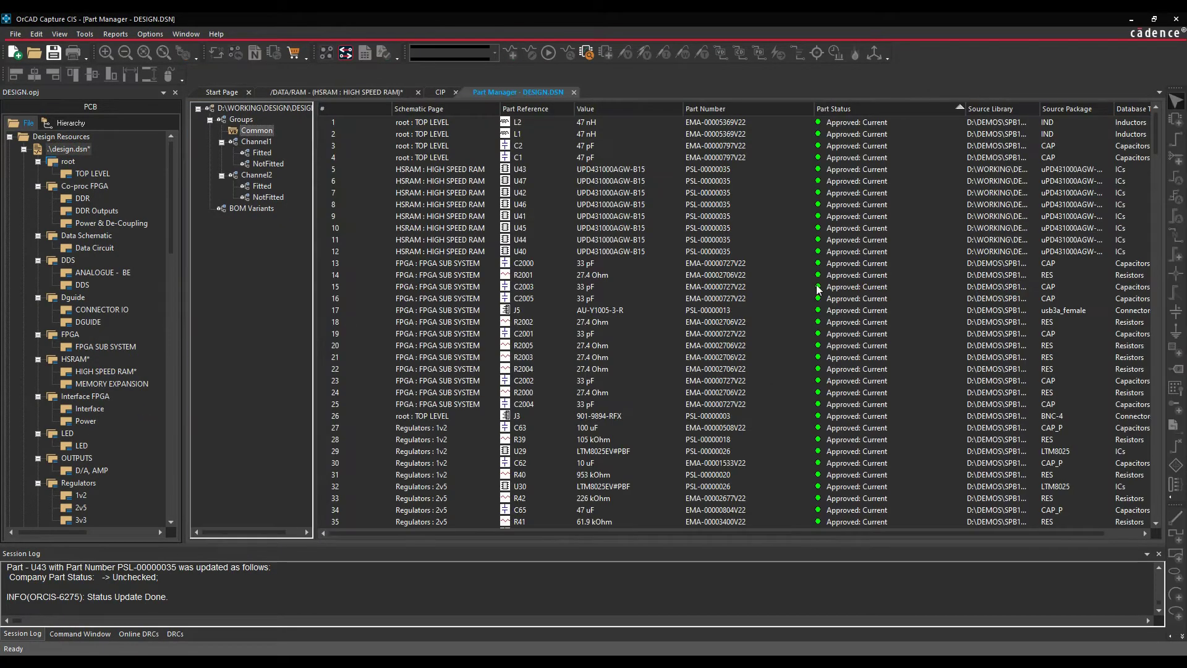
pyautogui.moveTo(1155, 142)
pyautogui.mouseDown()
pyautogui.moveTo(1155, 502)
pyautogui.moveTo(1155, 139)
pyautogui.mouseUp()
# Review the Common parts, then the Fitted and NotFitted parts of Channel1 and Channel2
pyautogui.click(256, 131)
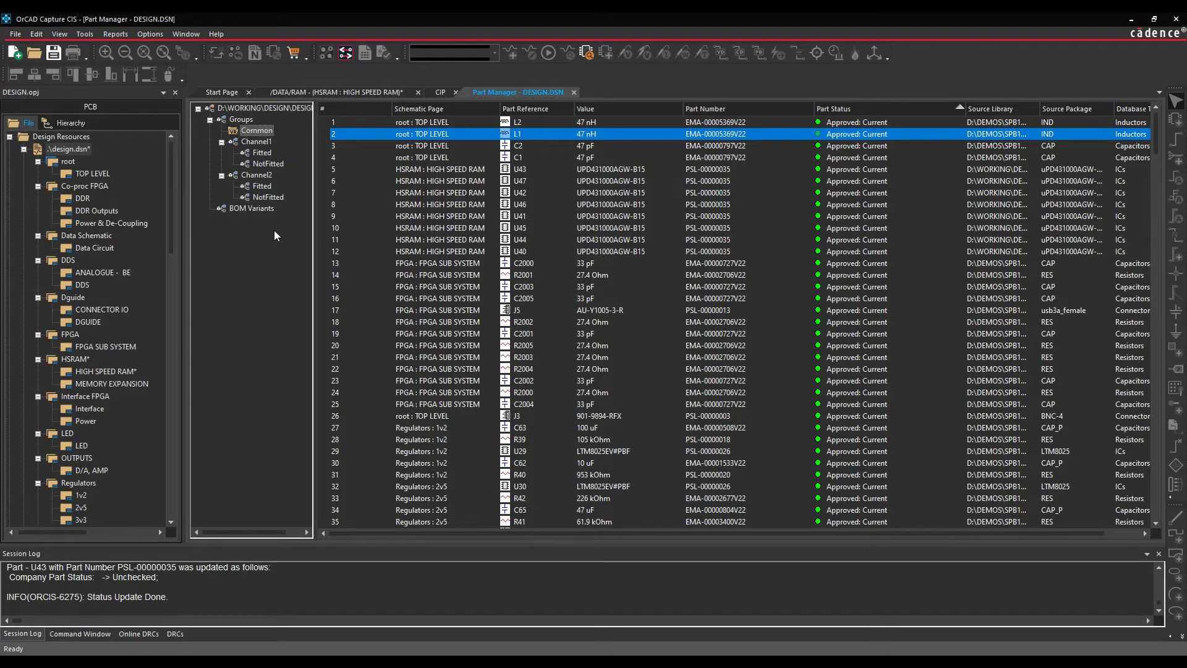
pyautogui.click(255, 143)
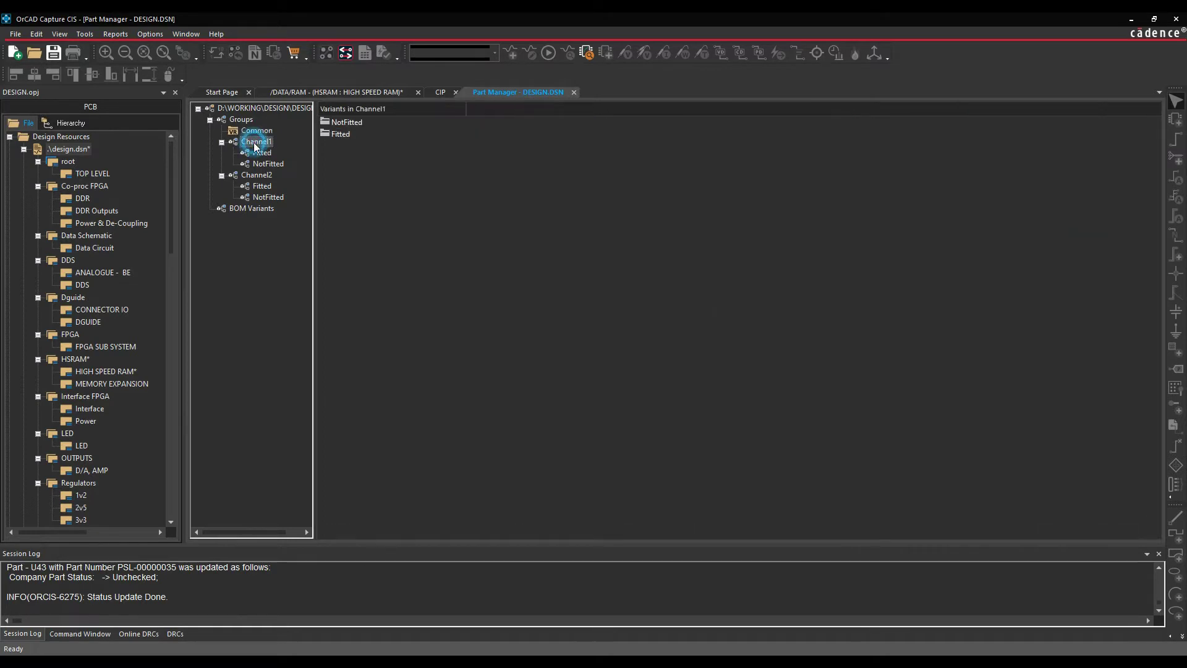
pyautogui.click(262, 154)
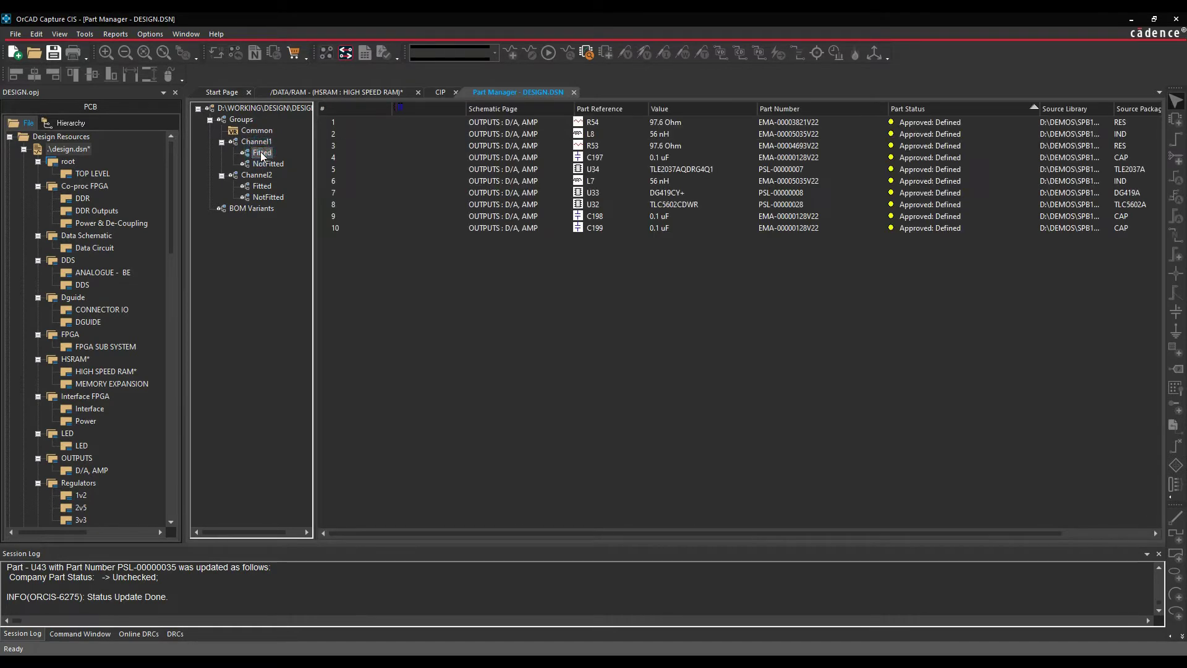
pyautogui.click(267, 163)
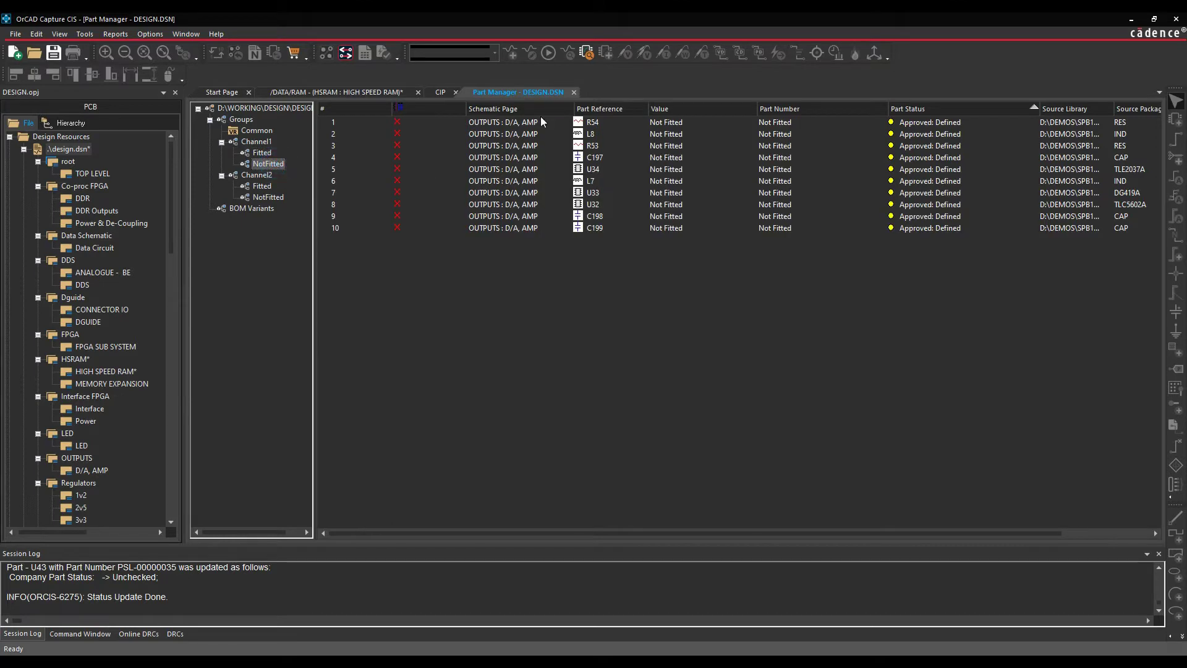
pyautogui.click(263, 174)
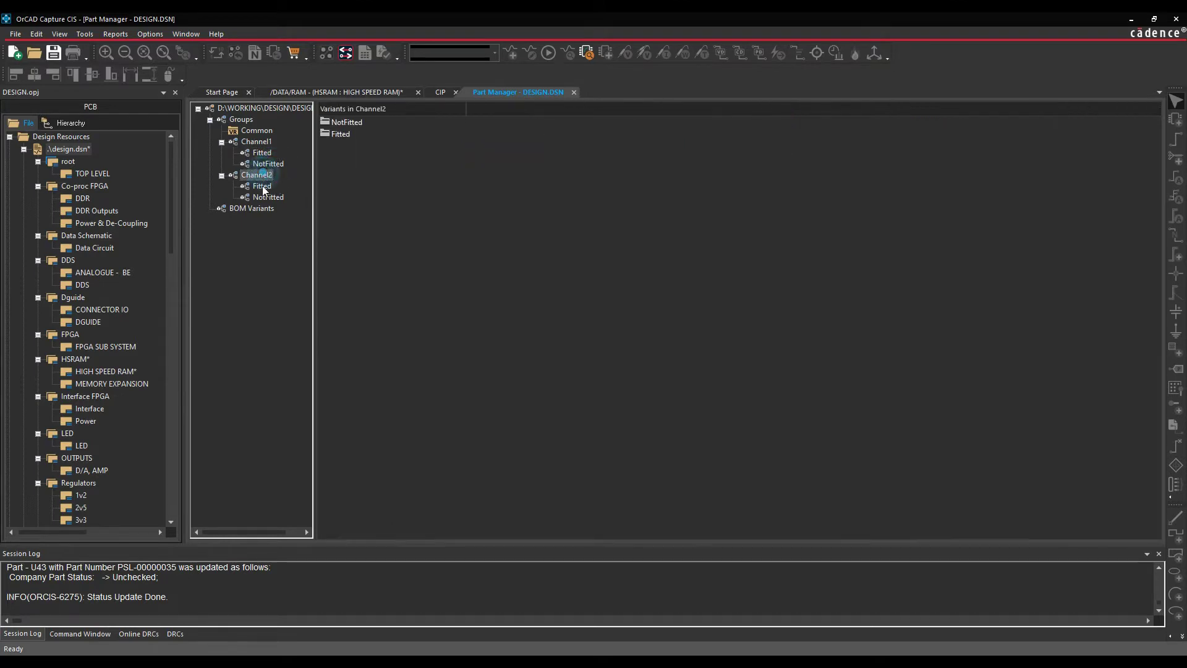
pyautogui.click(263, 186)
pyautogui.click(263, 197)
pyautogui.click(261, 173)
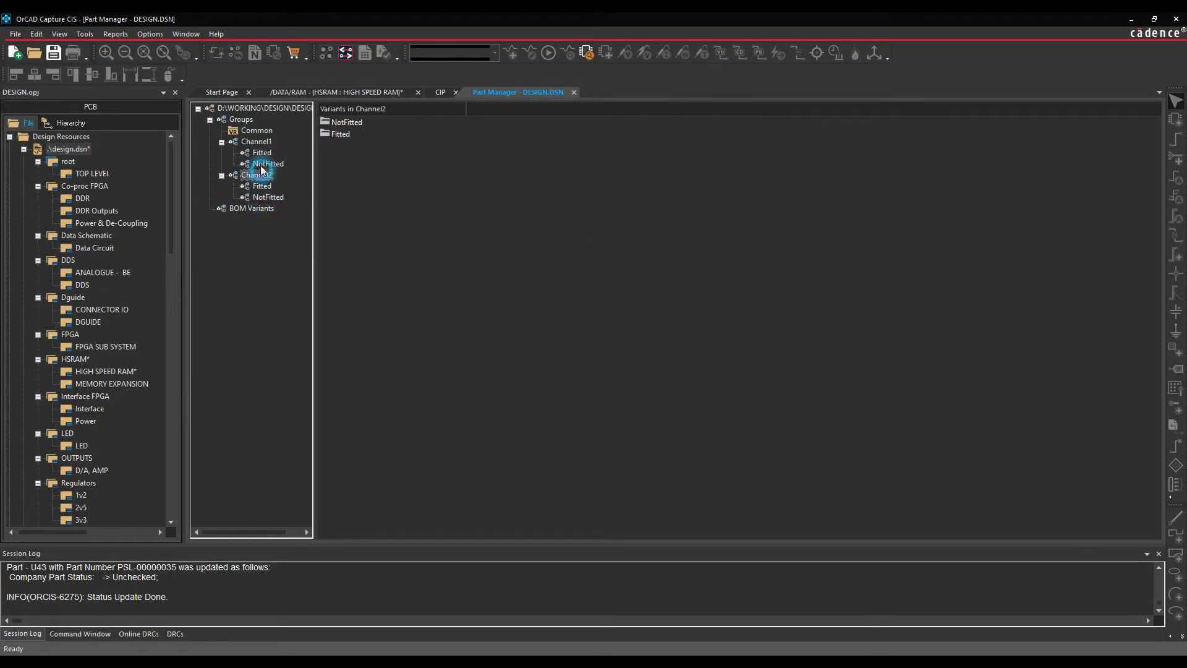
pyautogui.click(240, 120)
# Create a new group named Memory under Groups
pyautogui.rightClick(240, 121)
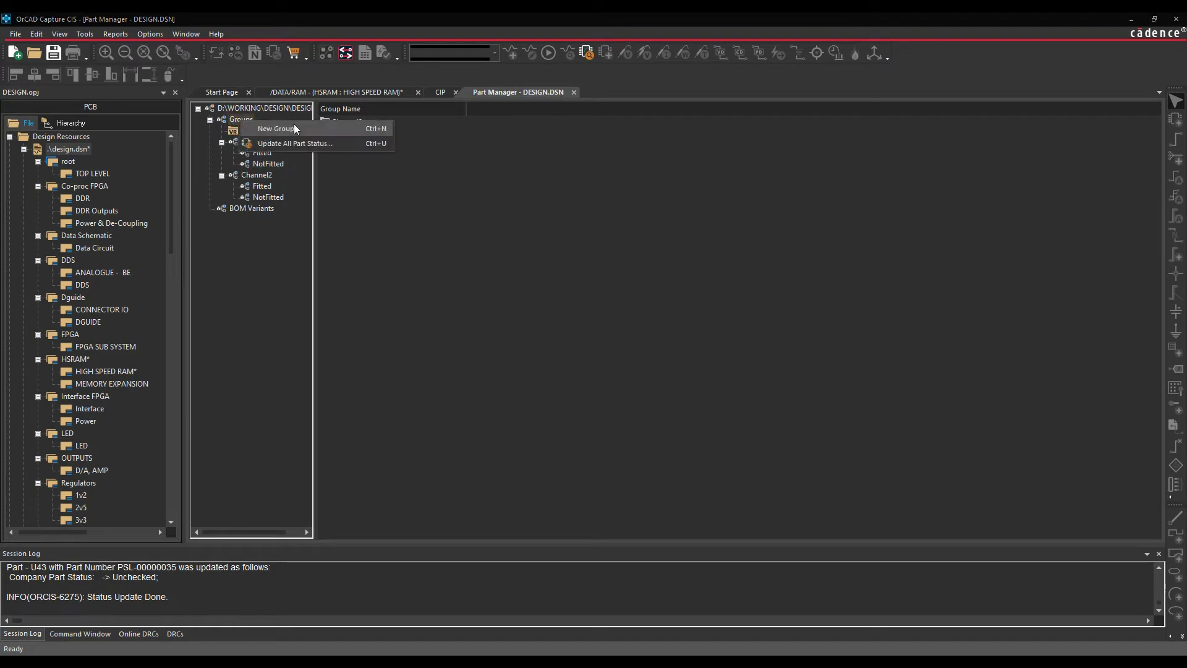
pyautogui.click(298, 129)
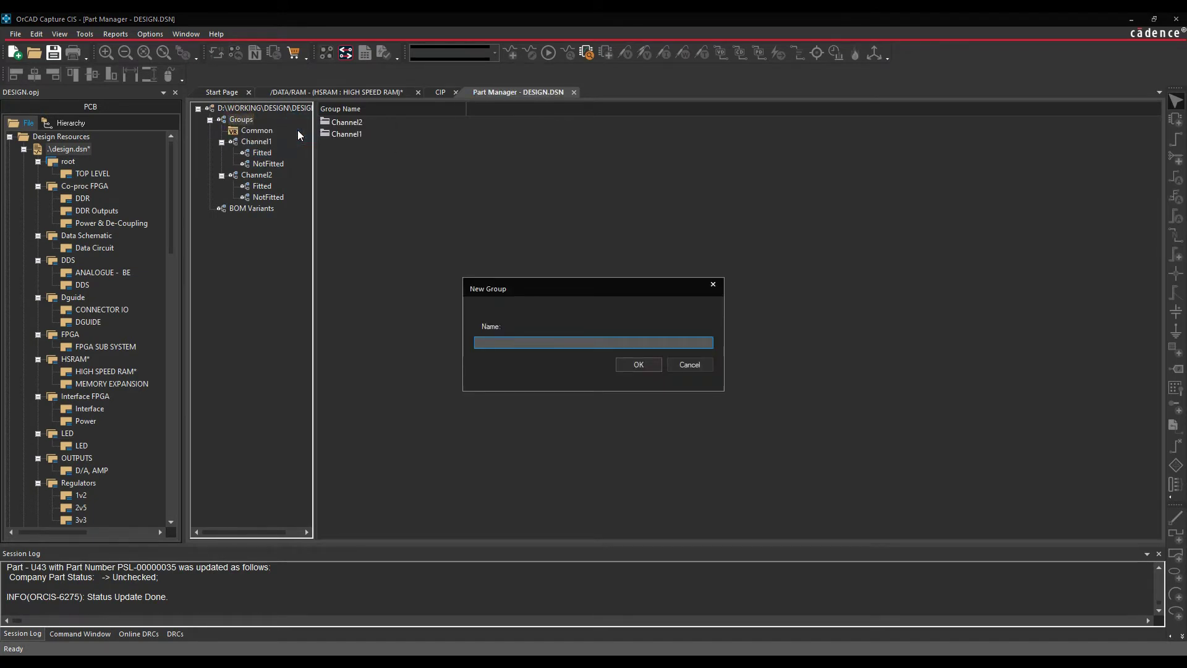
pyautogui.write('Memory')
pyautogui.press('Return')
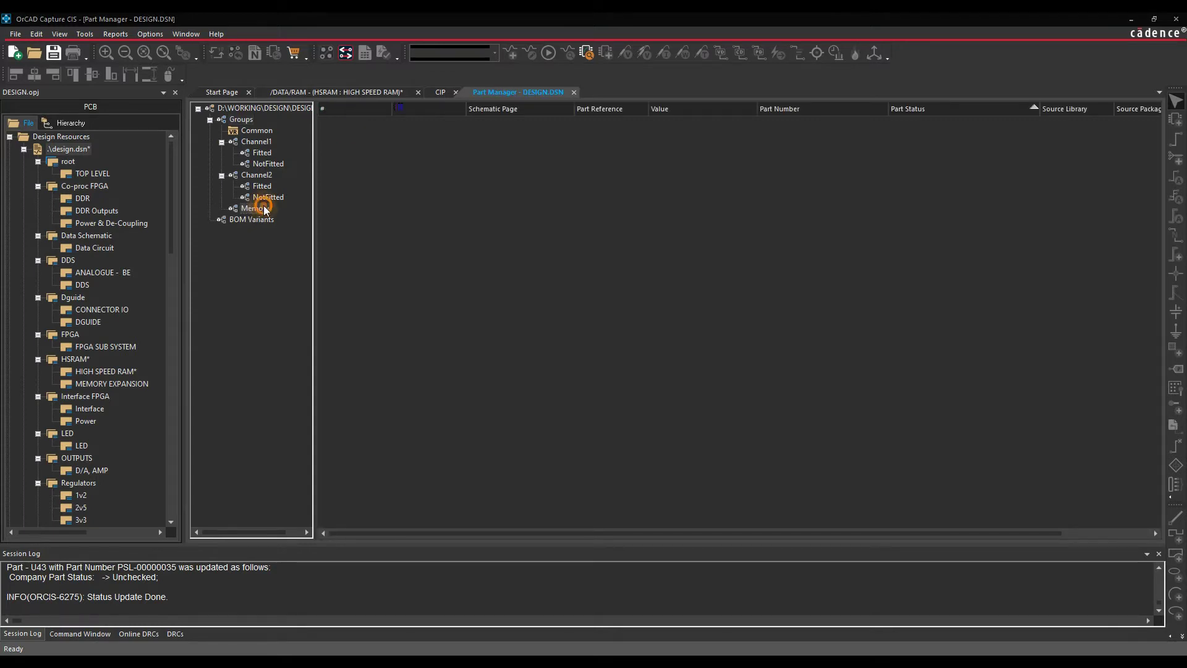
# Add subgroups 512K and 1024K to Memory and expand it to show them
pyautogui.rightClick(263, 209)
pyautogui.click(313, 214)
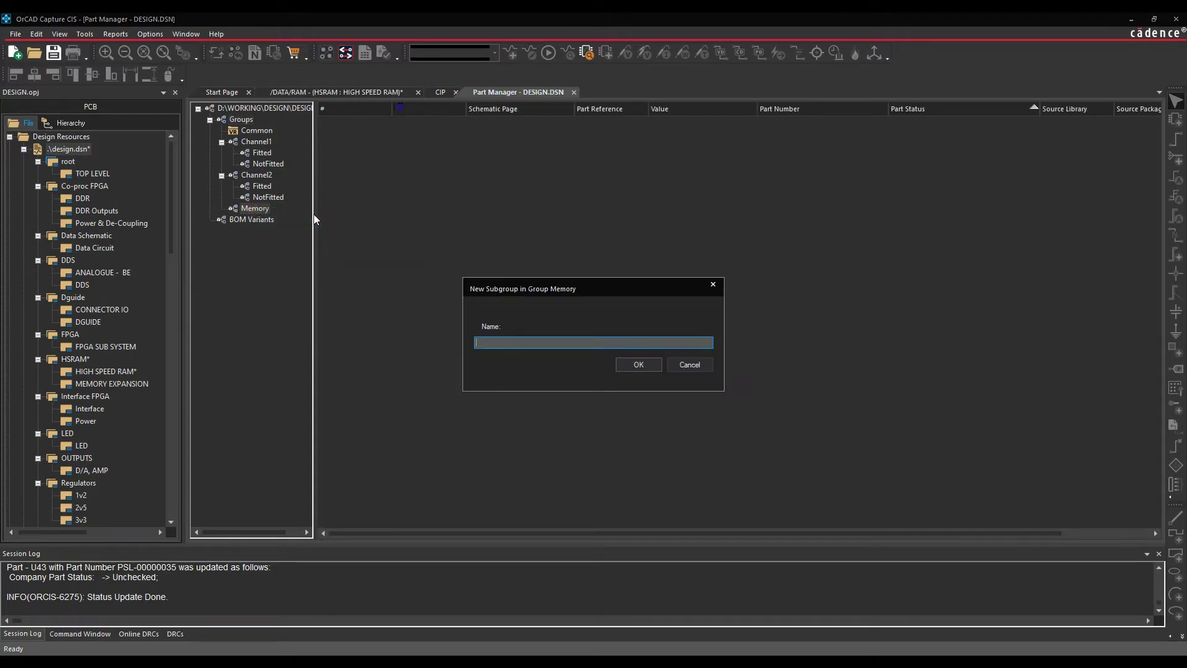
pyautogui.write('512K')
pyautogui.press('Return')
pyautogui.rightClick(257, 210)
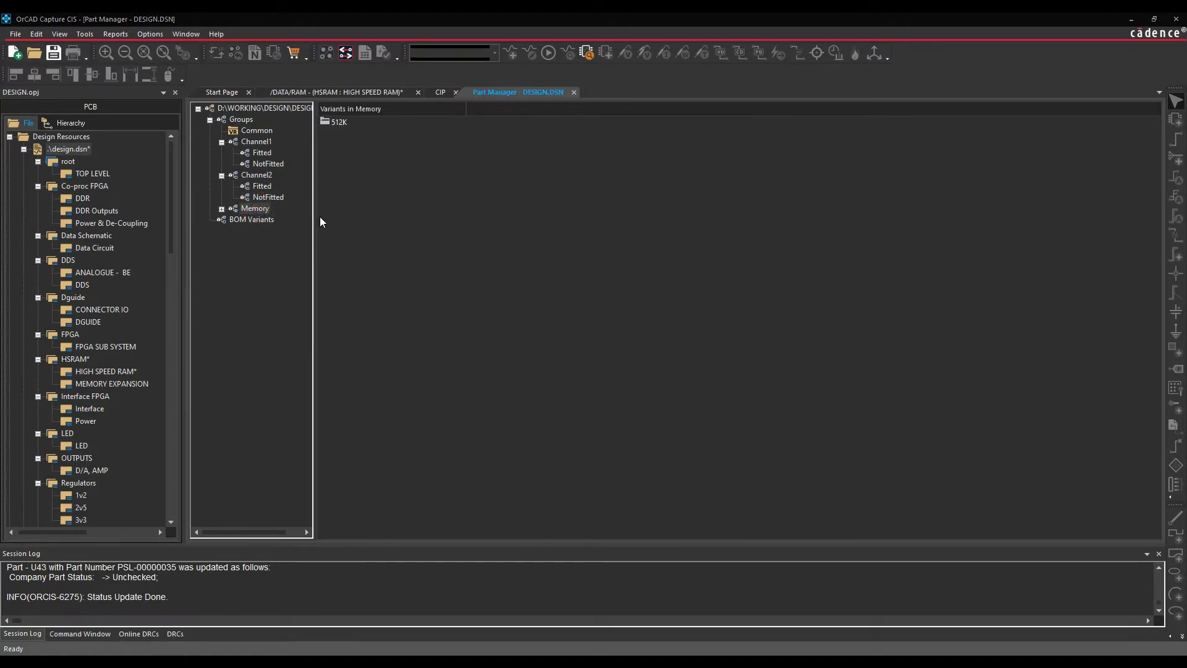
pyautogui.click(309, 217)
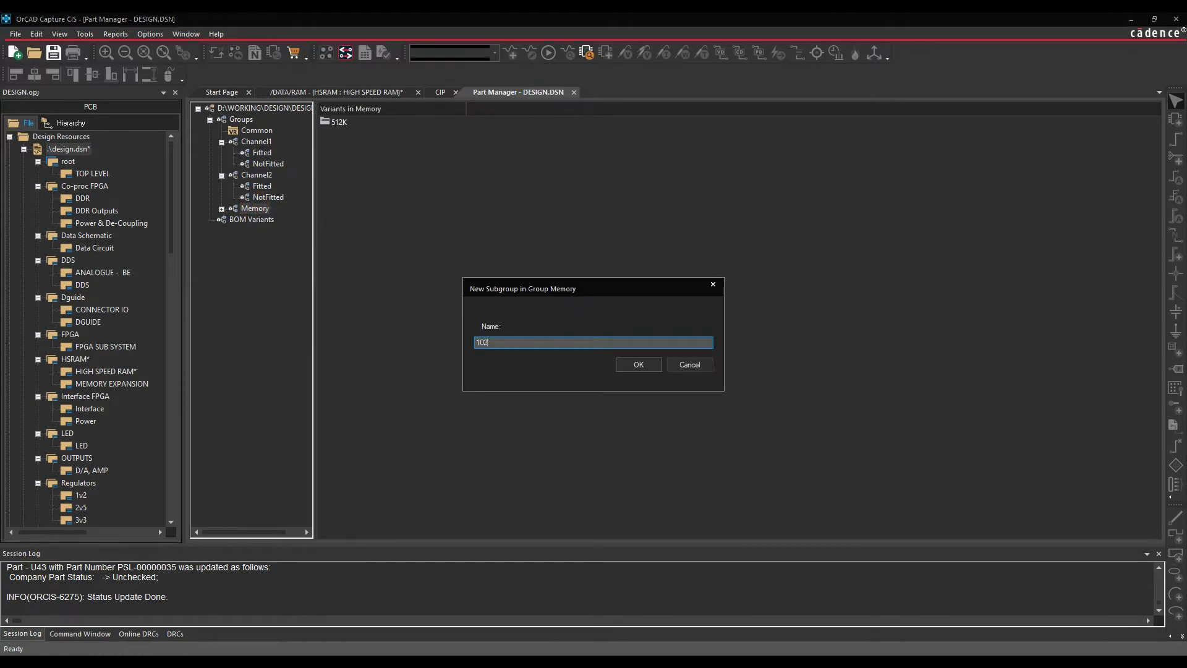
pyautogui.write('1024K')
pyautogui.press('Return')
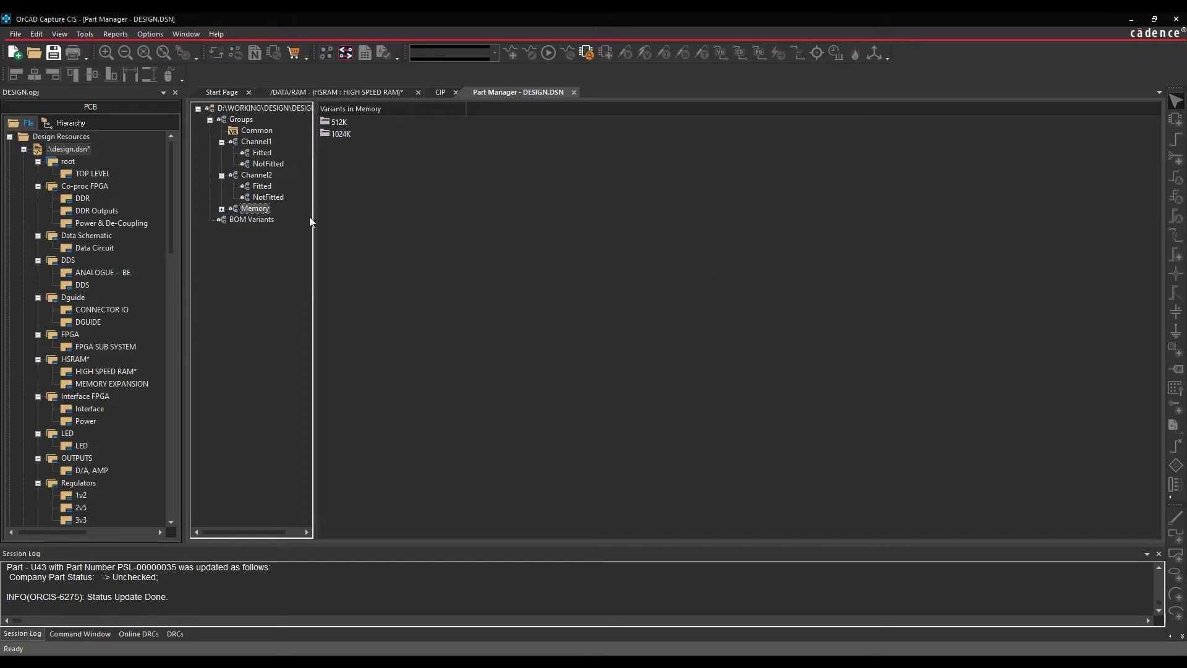
pyautogui.click(221, 209)
pyautogui.click(261, 230)
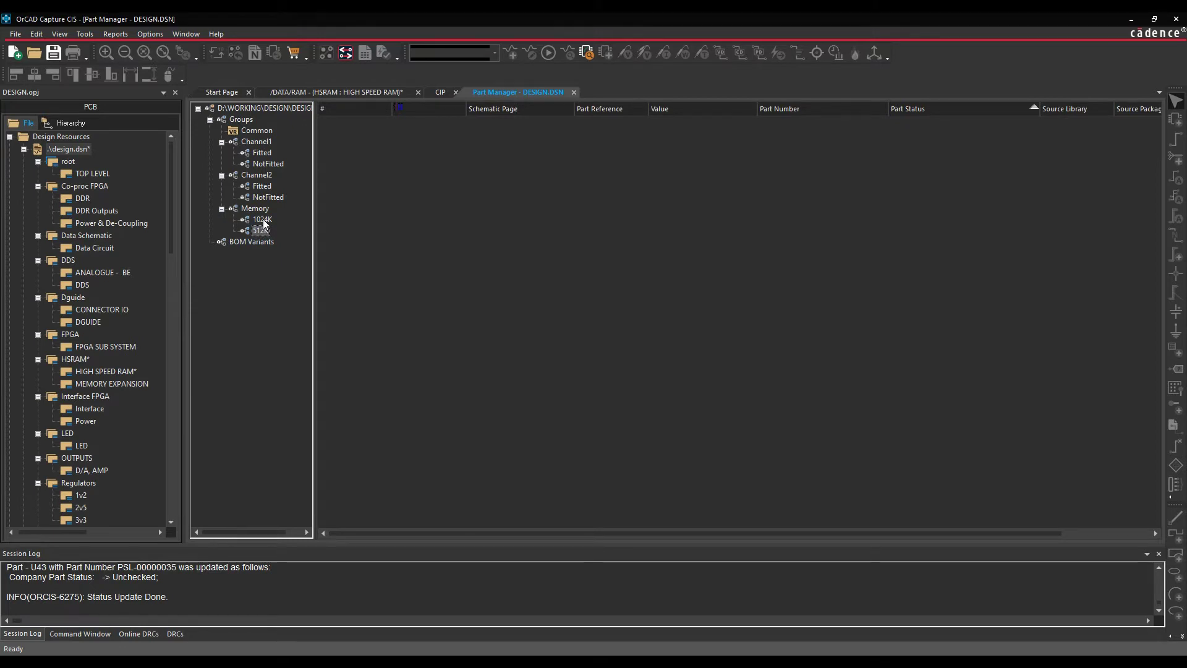
# Add the bottom capacitor row of the HSRAM page to the Memory group, 42 parts
pyautogui.click(332, 93)
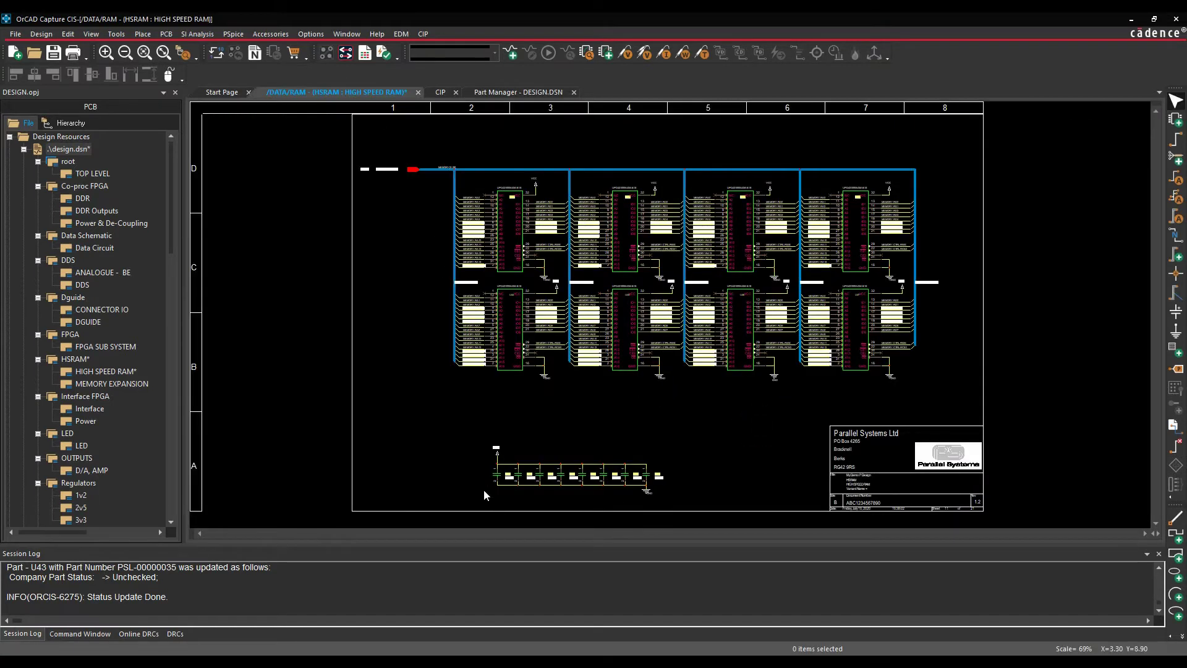
pyautogui.moveTo(476, 494); pyautogui.dragTo(674, 445)
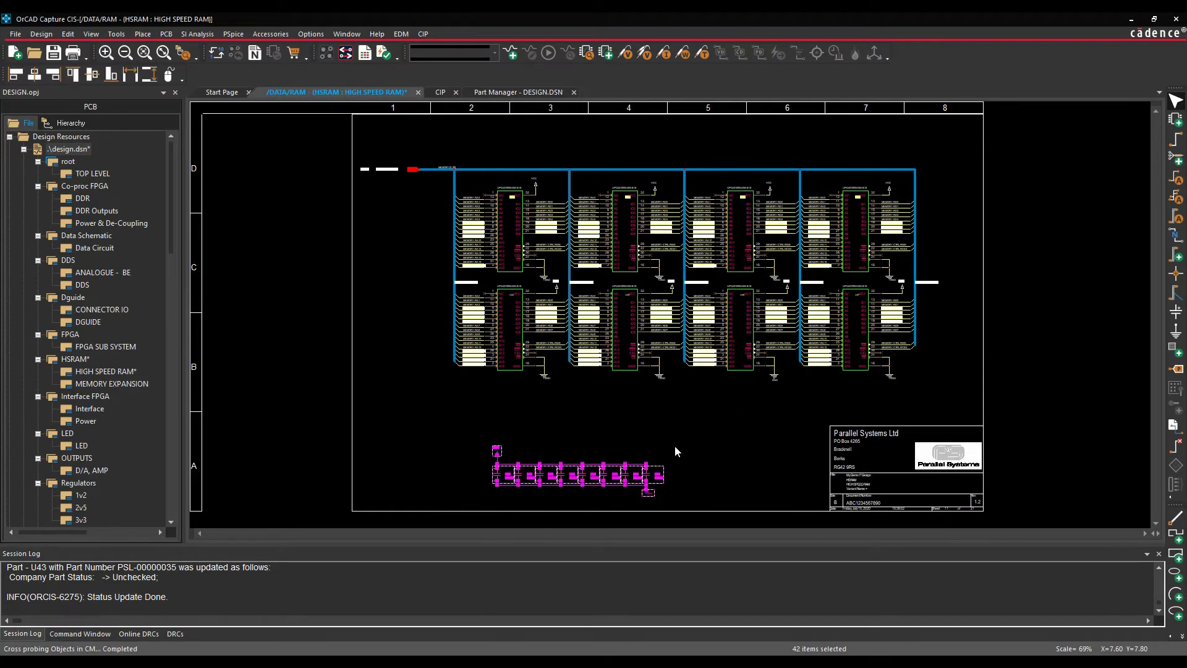
pyautogui.rightClick(603, 474)
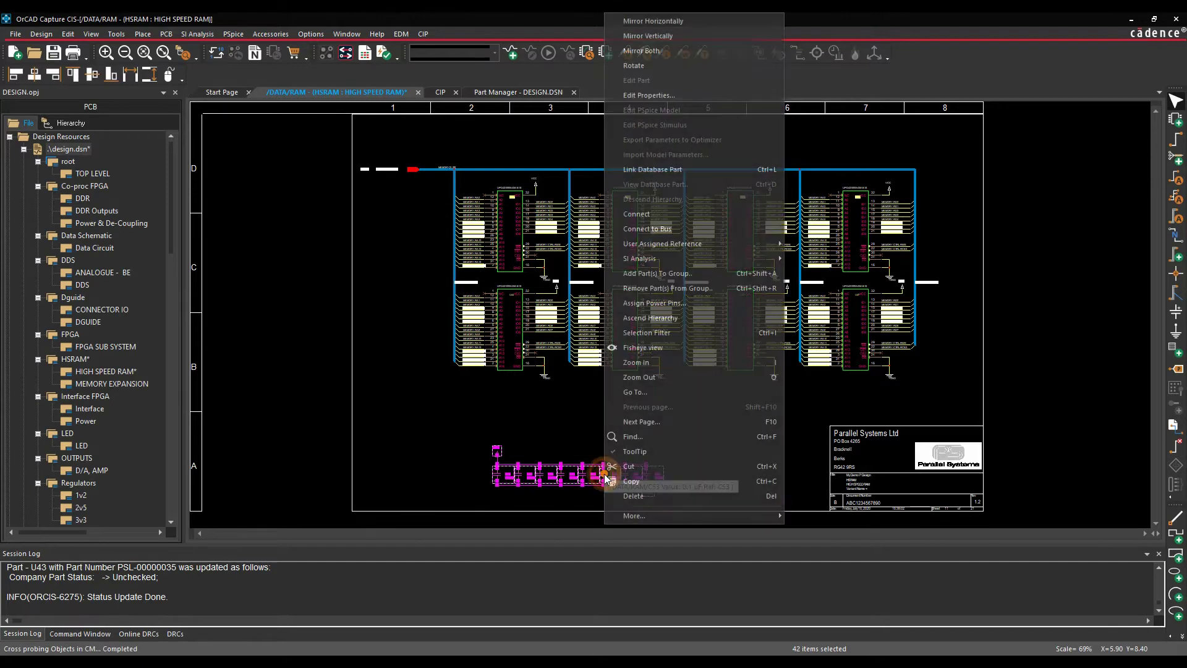
pyautogui.click(673, 275)
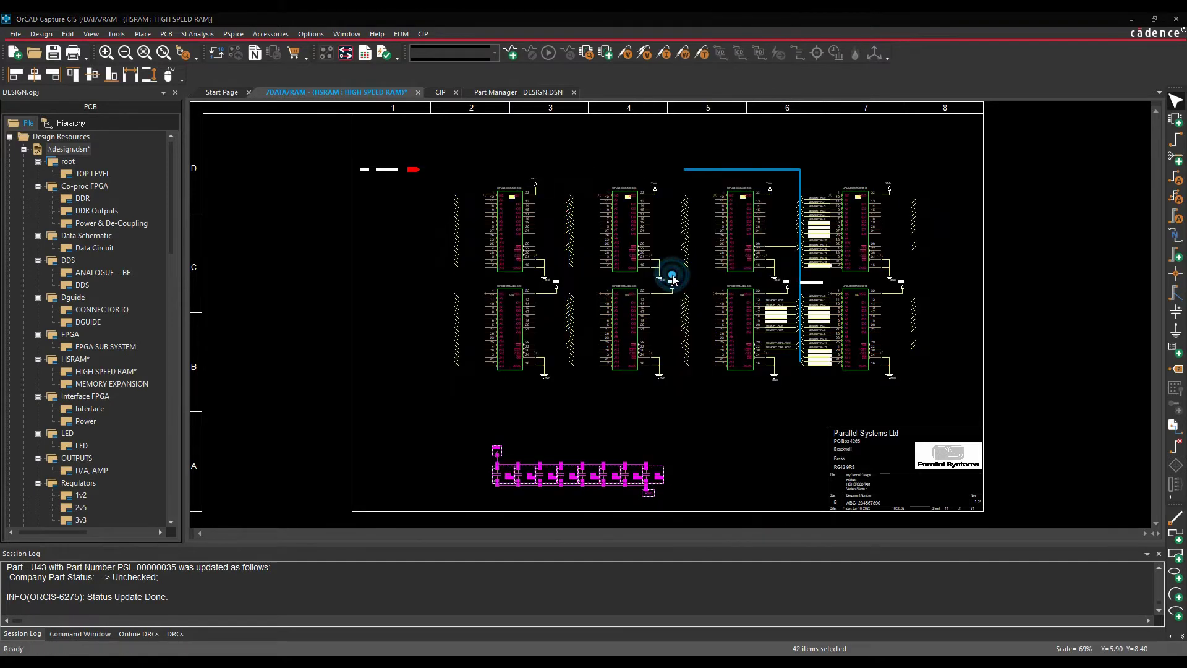
pyautogui.click(542, 273)
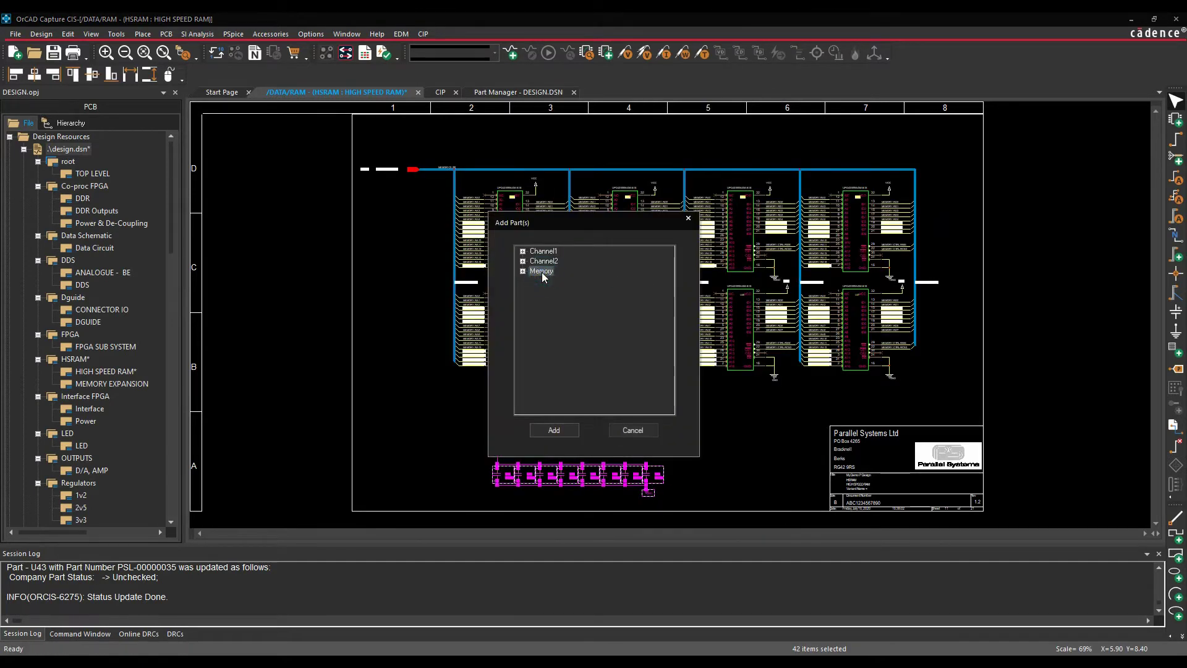
pyautogui.click(553, 431)
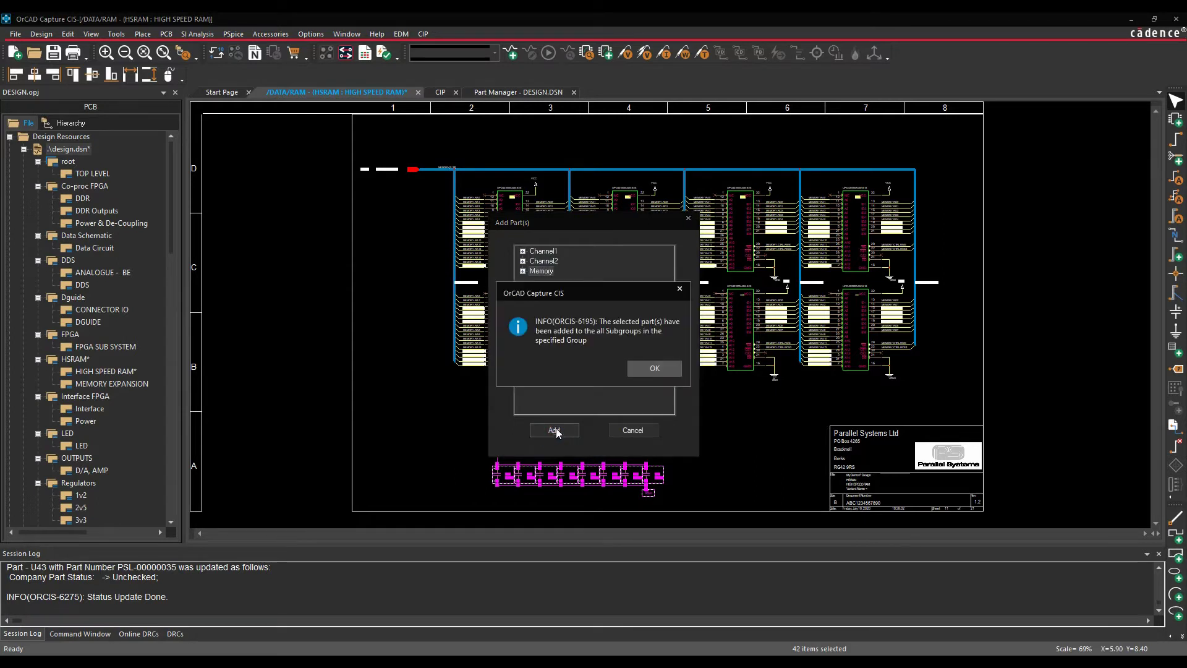
pyautogui.click(654, 367)
pyautogui.click(384, 369)
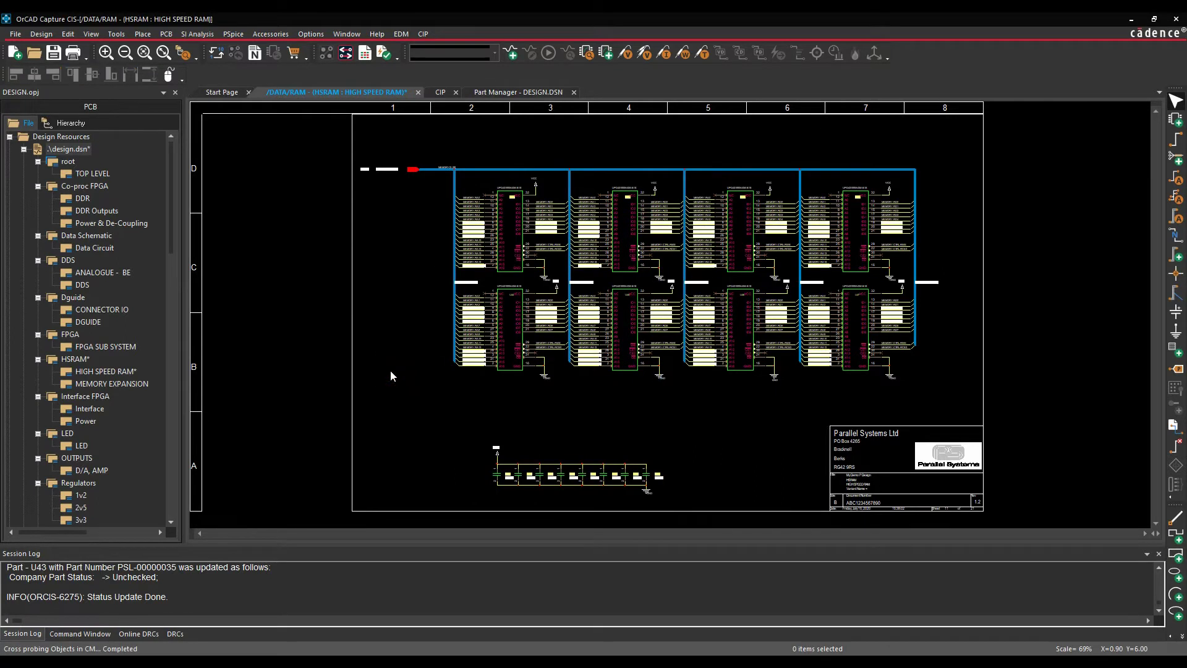
# Sort Common parts by schematic page and drag HIGH SPEED RAM chips U40–U47 onto Memory
pyautogui.click(502, 93)
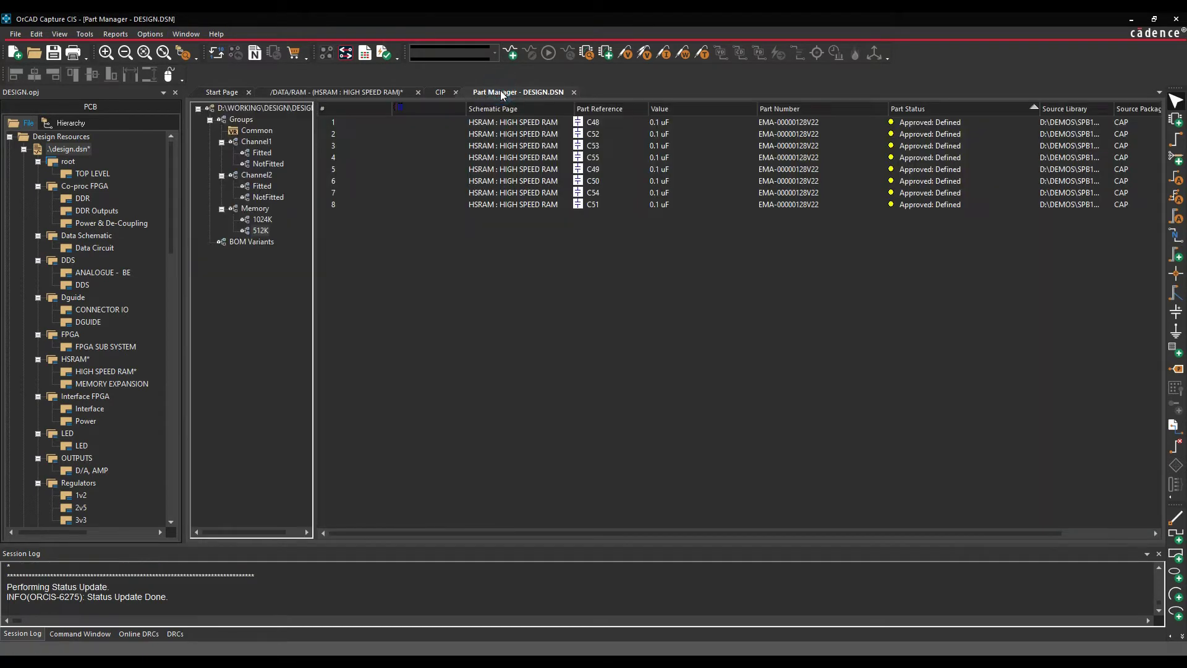
pyautogui.click(257, 220)
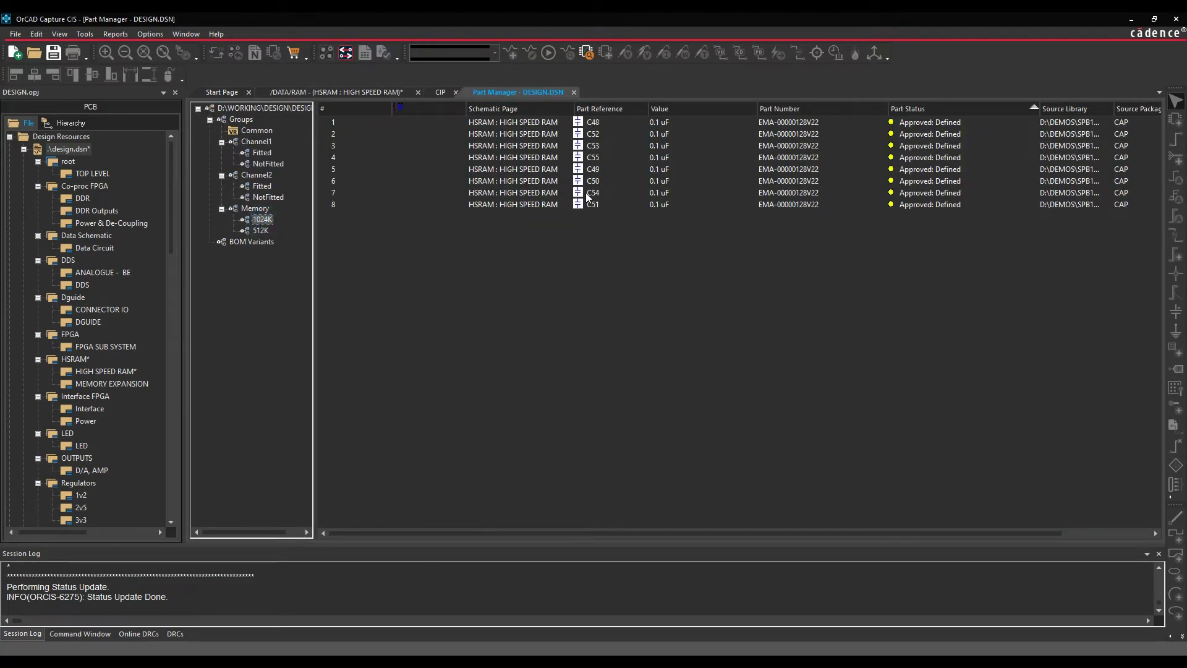
pyautogui.click(261, 131)
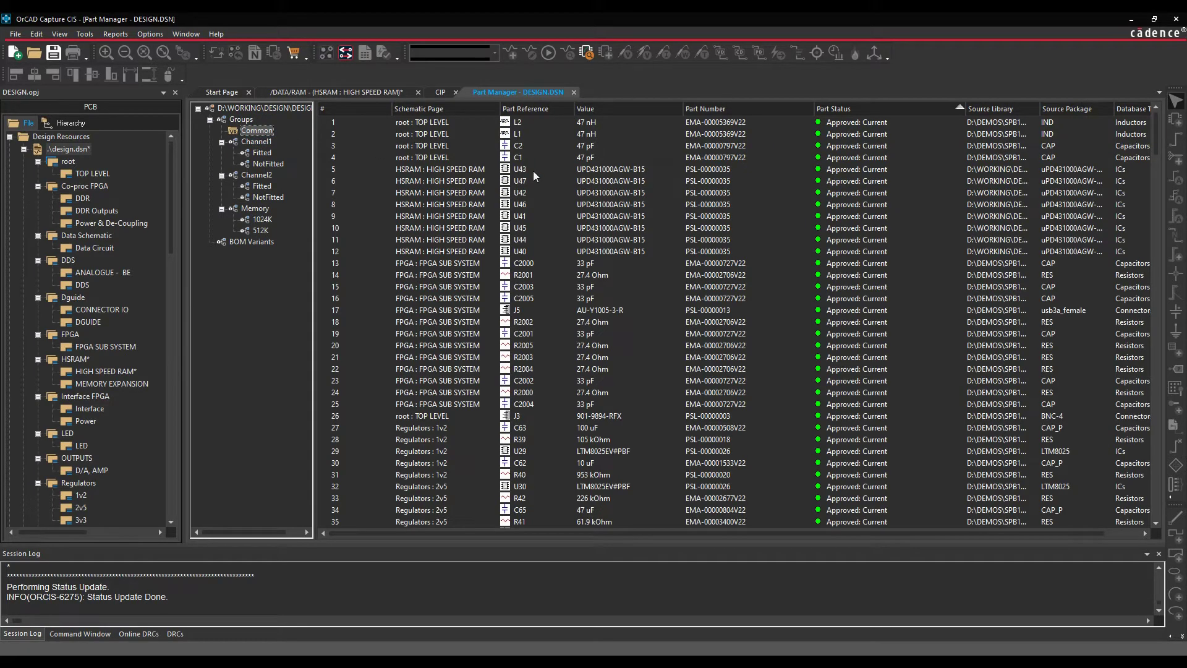
pyautogui.click(458, 109)
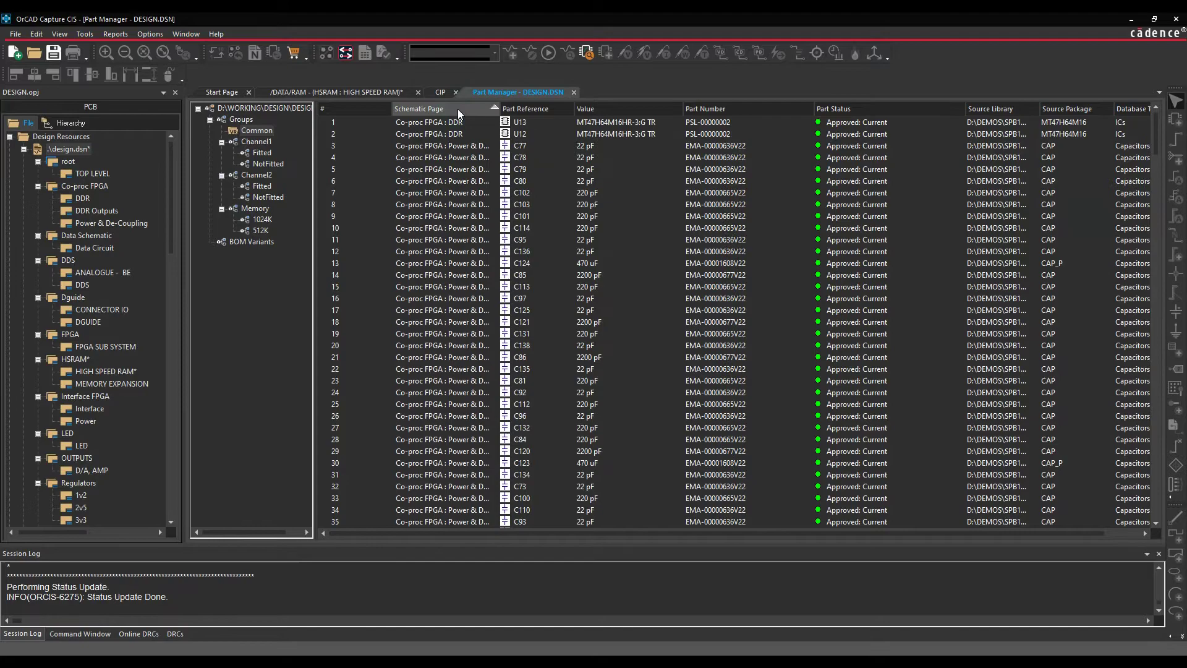
pyautogui.moveTo(1155, 134); pyautogui.dragTo(1159, 371)
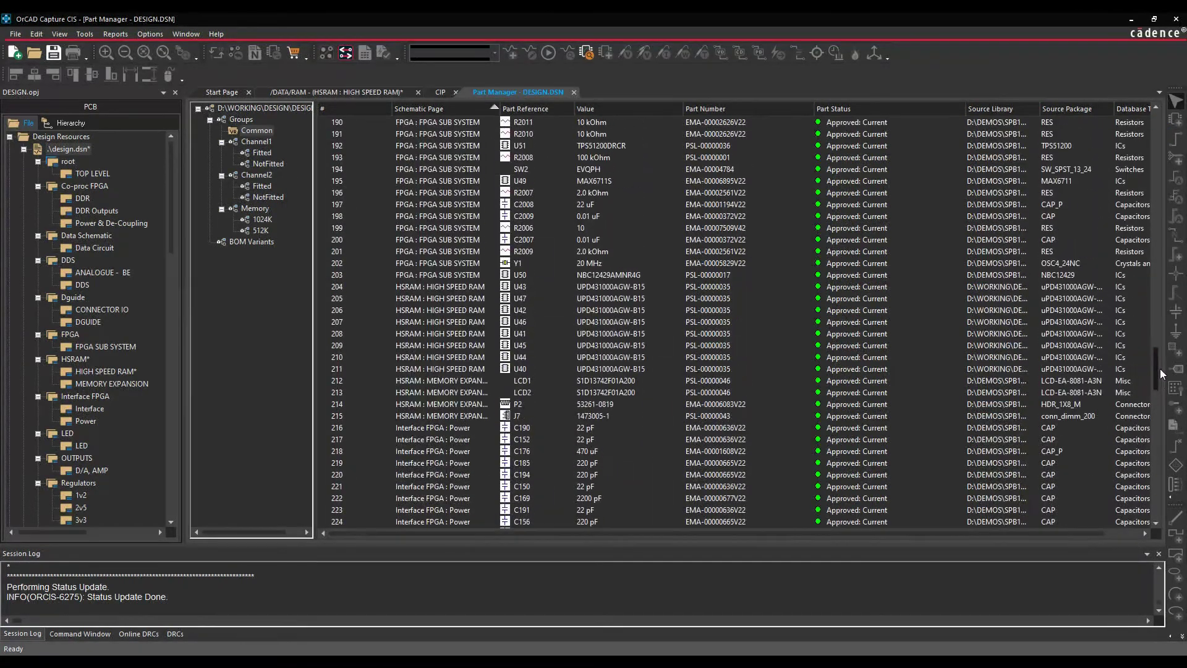
pyautogui.click(446, 286)
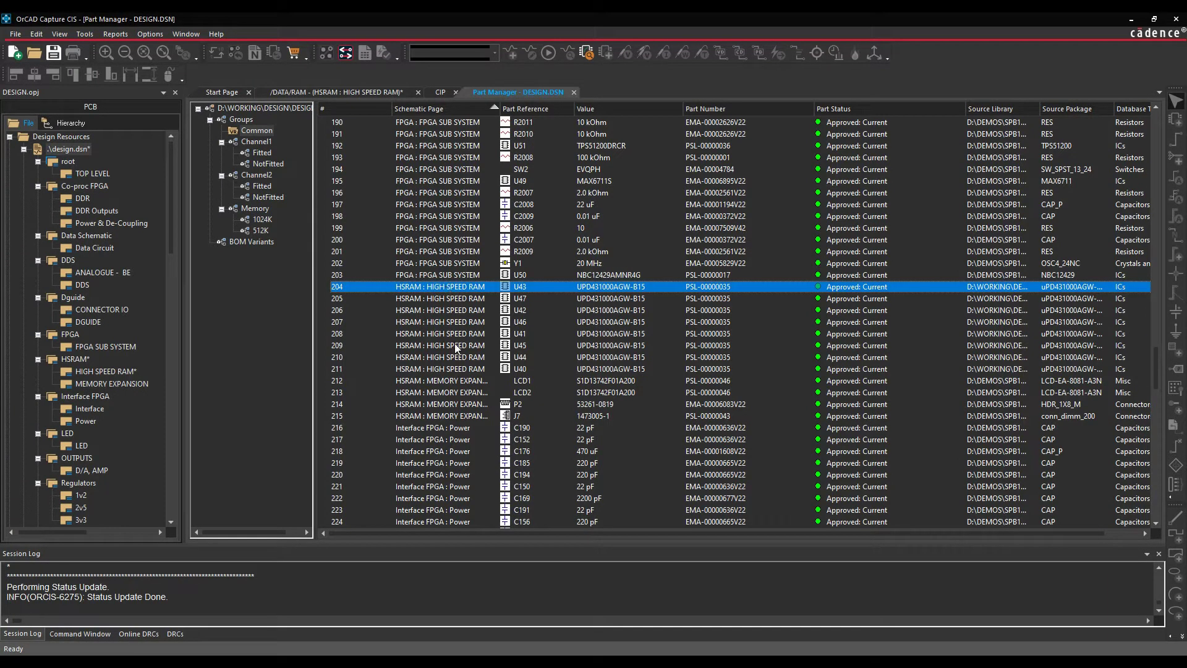
pyautogui.keyDown('shift'); pyautogui.click(468, 369); pyautogui.keyUp('shift')
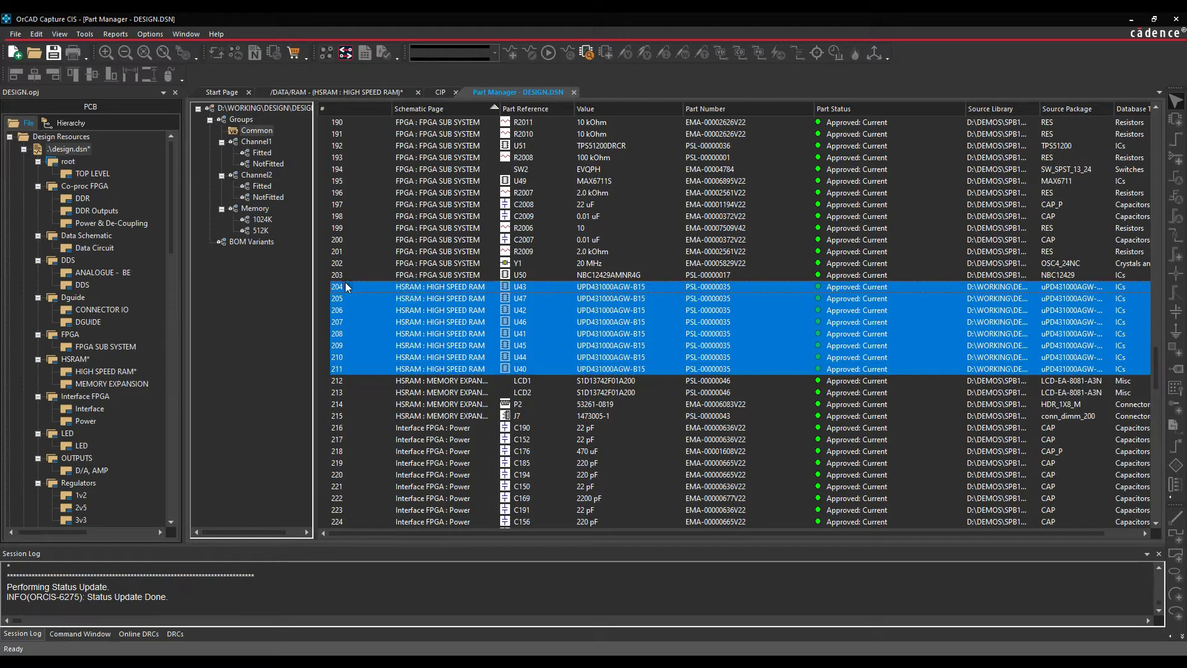
pyautogui.moveTo(289, 254); pyautogui.dragTo(250, 213)
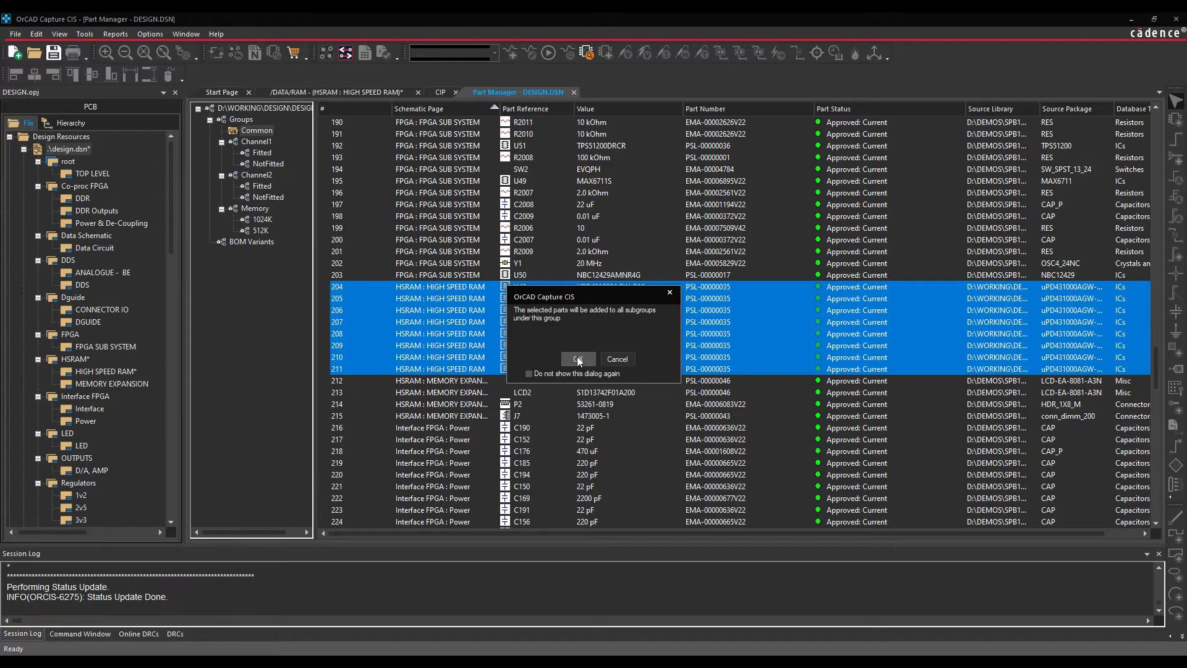
pyautogui.click(578, 359)
pyautogui.click(254, 209)
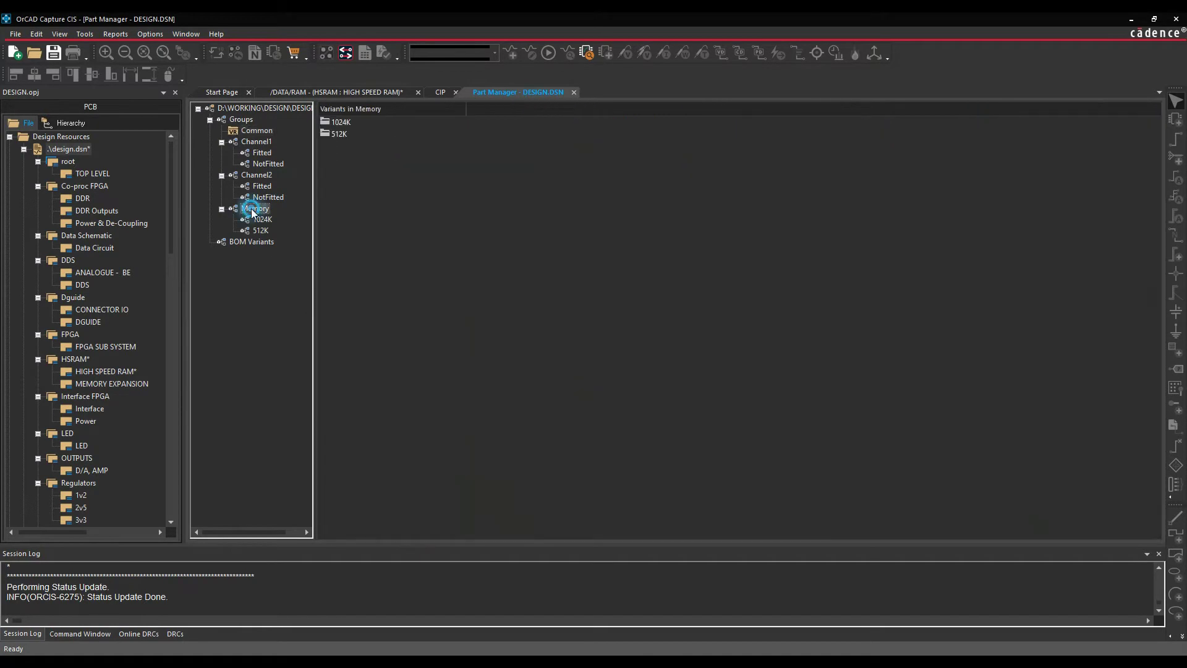
# In the 512K subgroup, set RAM chips U41, U45, U44 and U40 as Not Present
pyautogui.click(265, 220)
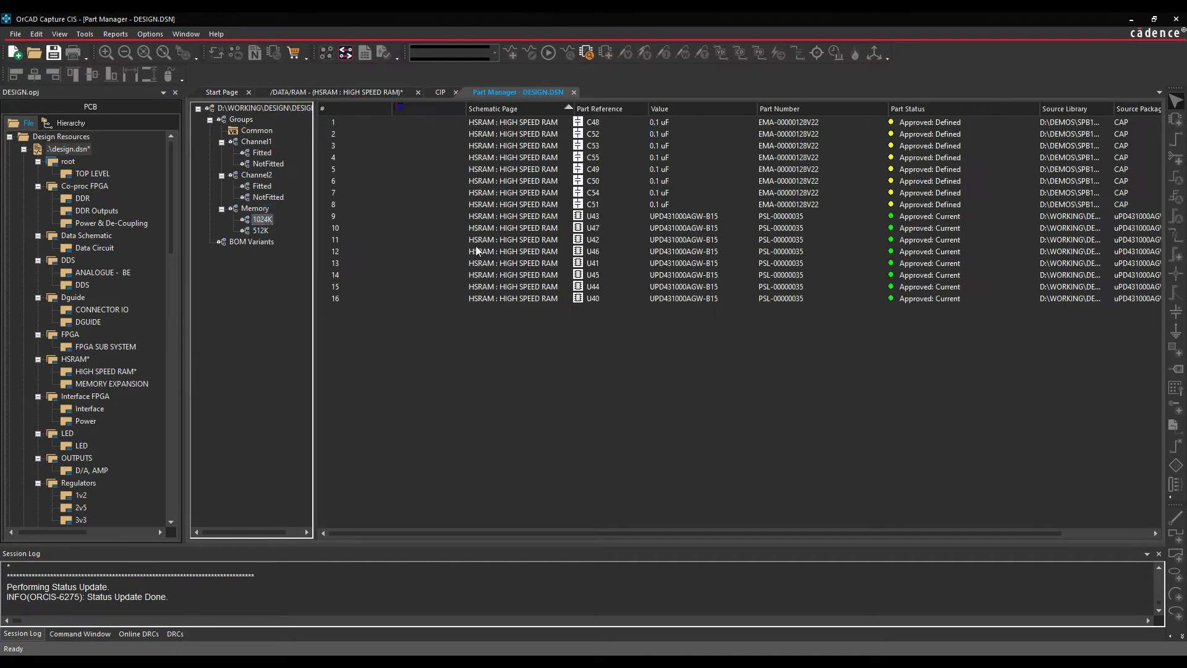
pyautogui.click(260, 231)
pyautogui.click(259, 220)
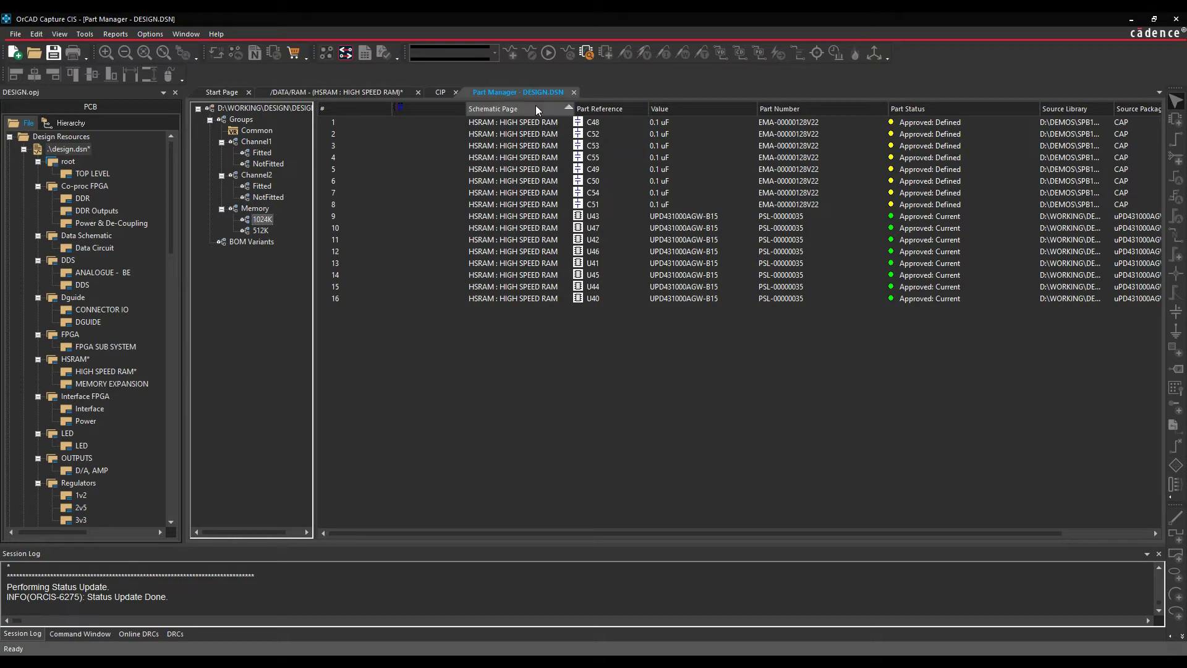
pyautogui.click(258, 230)
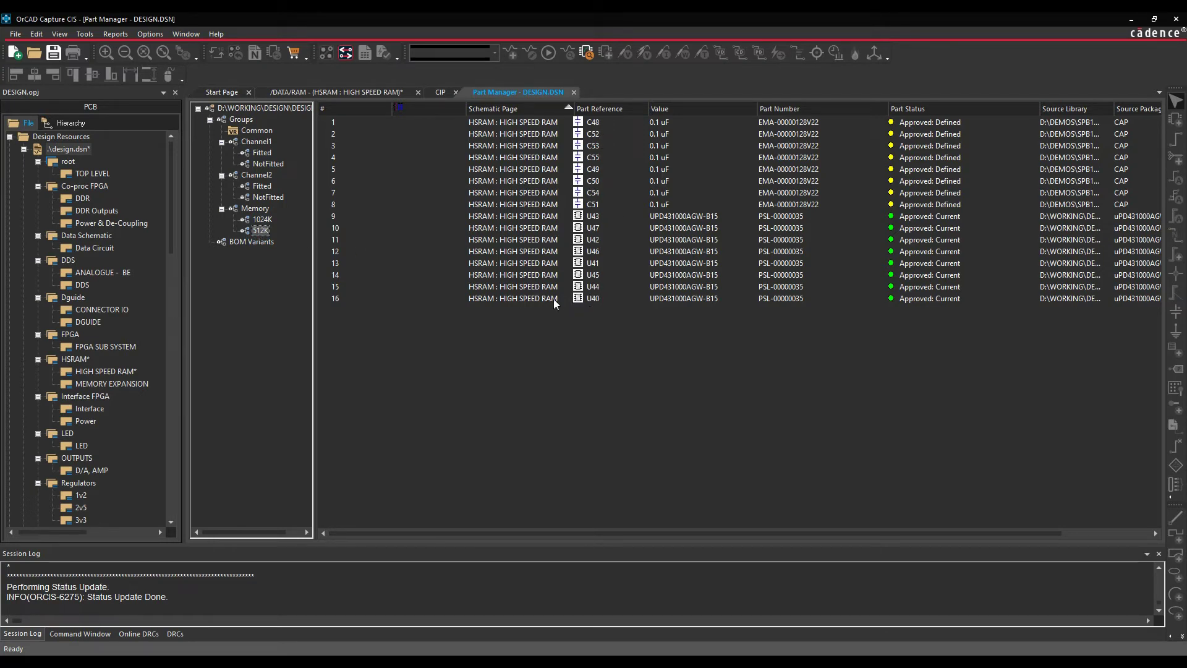
pyautogui.moveTo(549, 300); pyautogui.dragTo(550, 264)
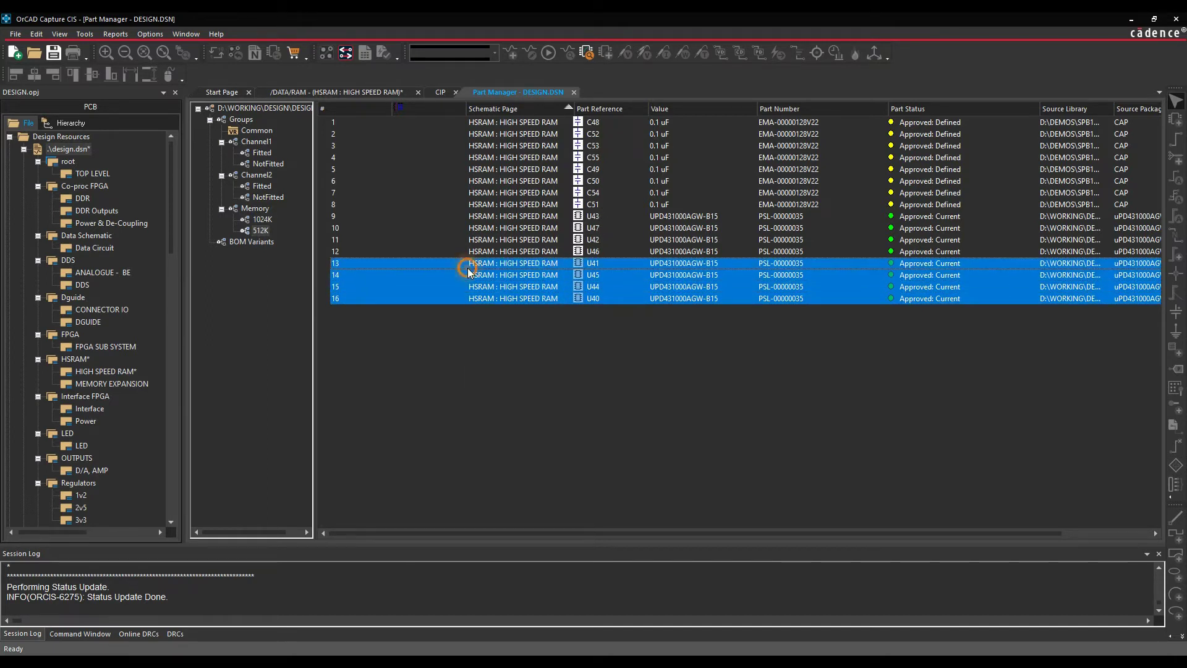
pyautogui.rightClick(468, 270)
pyautogui.click(536, 276)
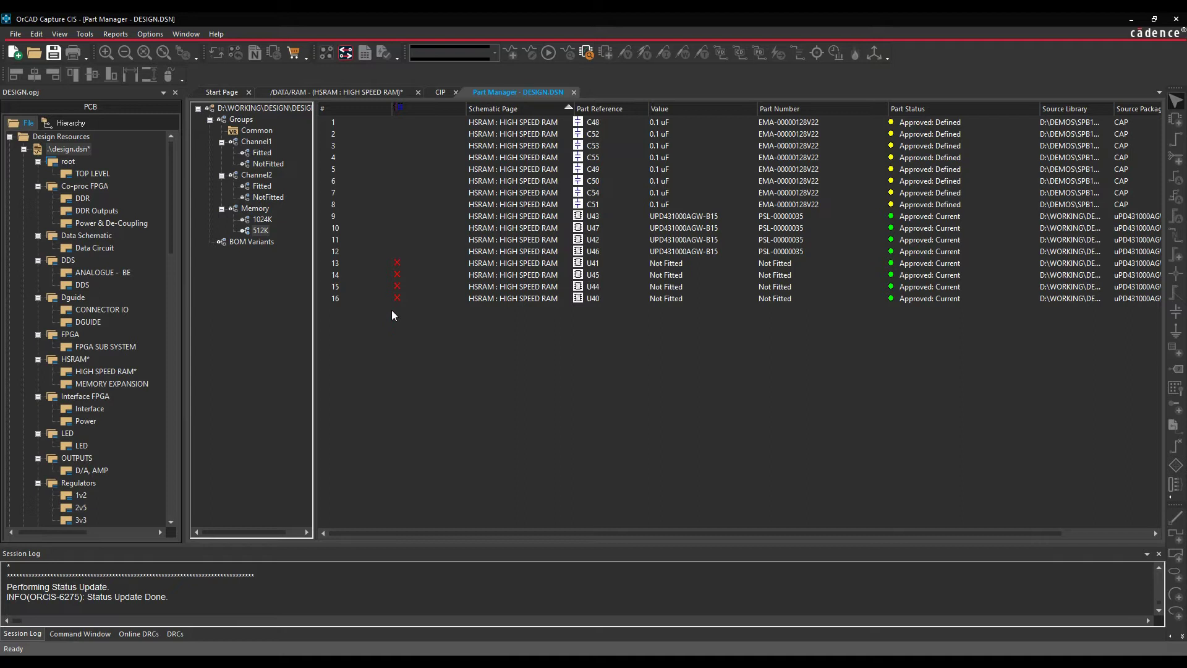
# Set capacitors C49, C50, C54 and C51 as Not Present in 512K
pyautogui.moveTo(576, 203); pyautogui.dragTo(572, 171)
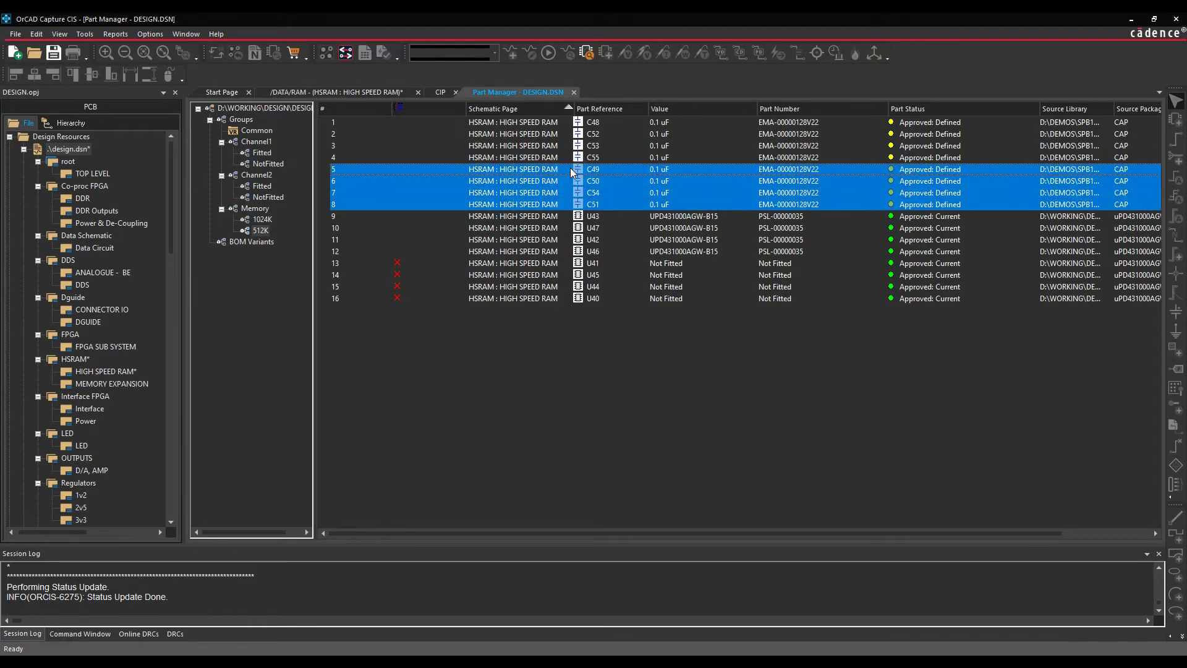
pyautogui.rightClick(470, 180)
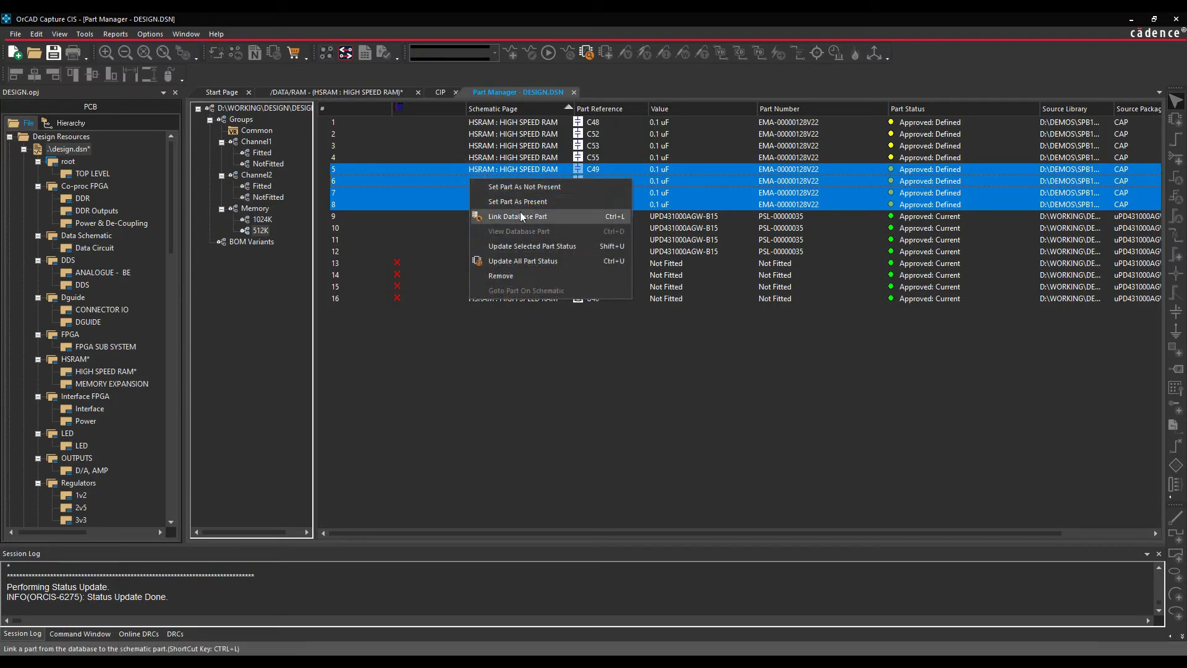
pyautogui.click(527, 188)
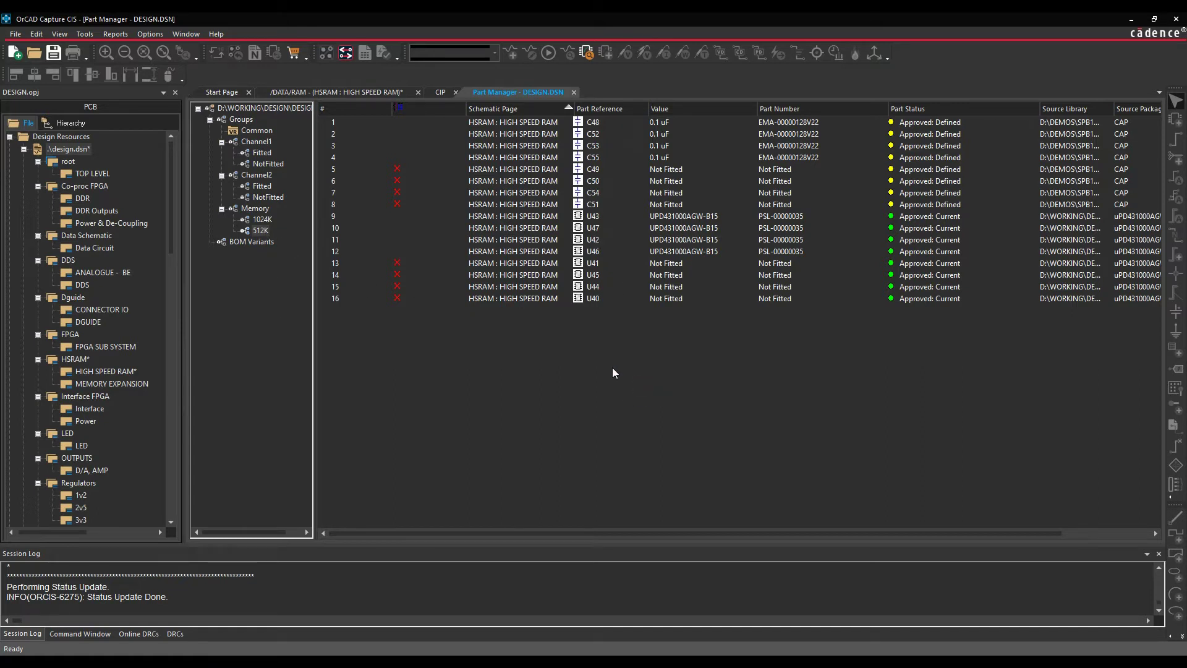
# Create a new BOM variant named Version1
pyautogui.click(253, 242)
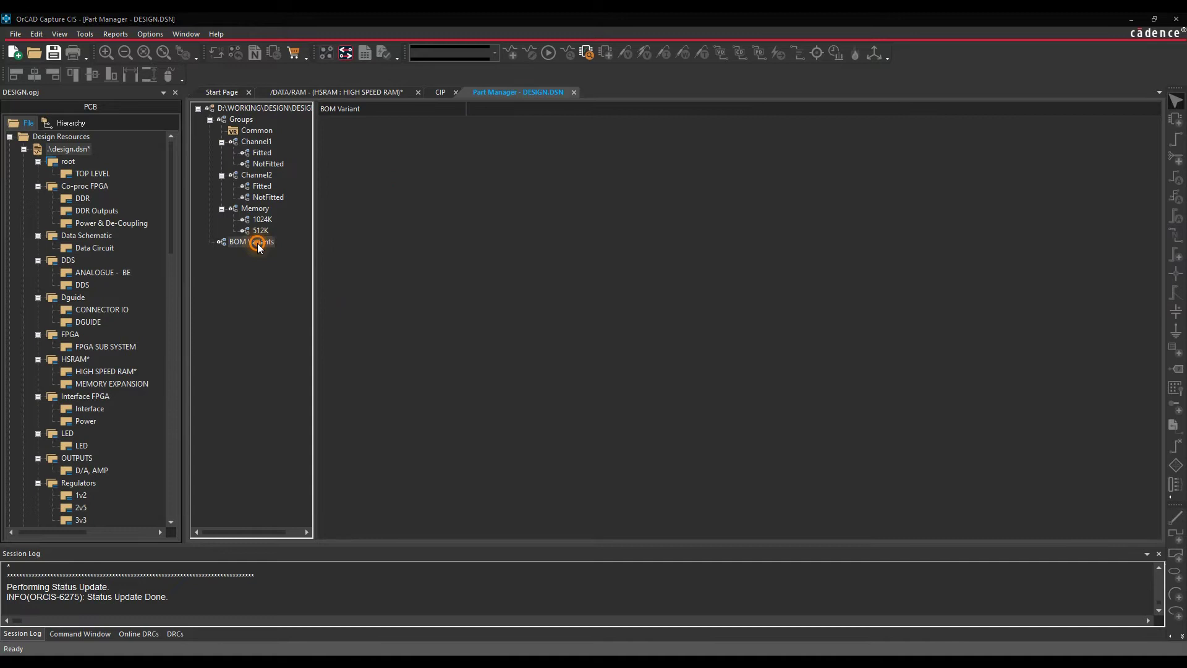
pyautogui.rightClick(257, 243)
pyautogui.click(325, 255)
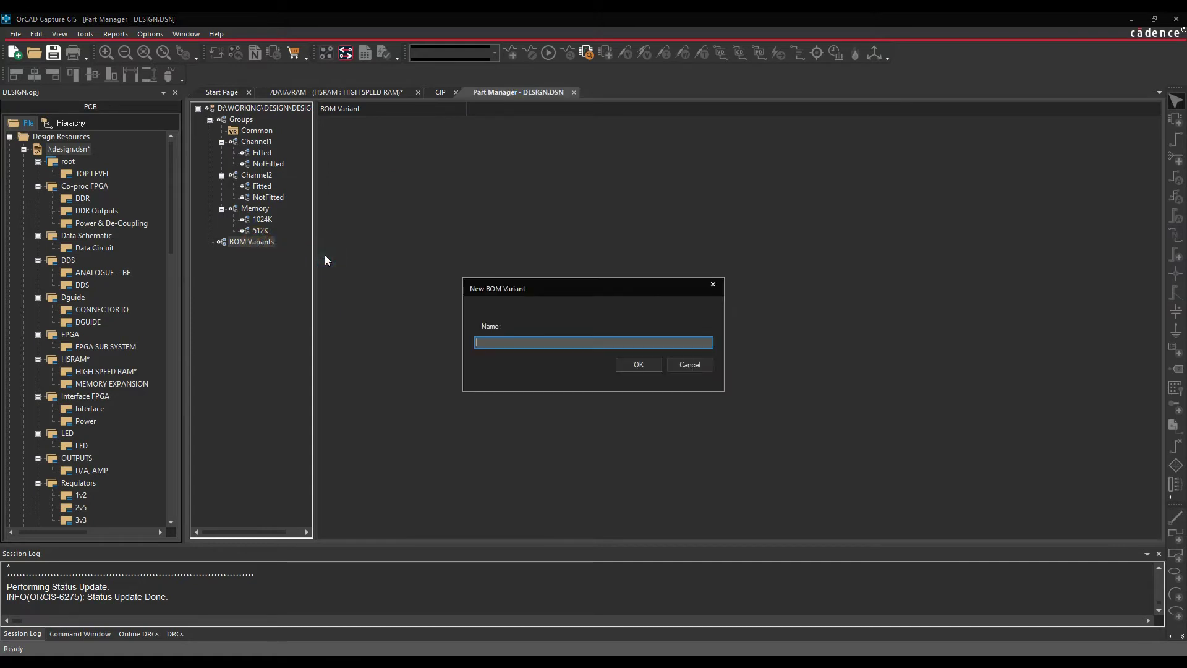
pyautogui.write('Version1')
pyautogui.click(630, 364)
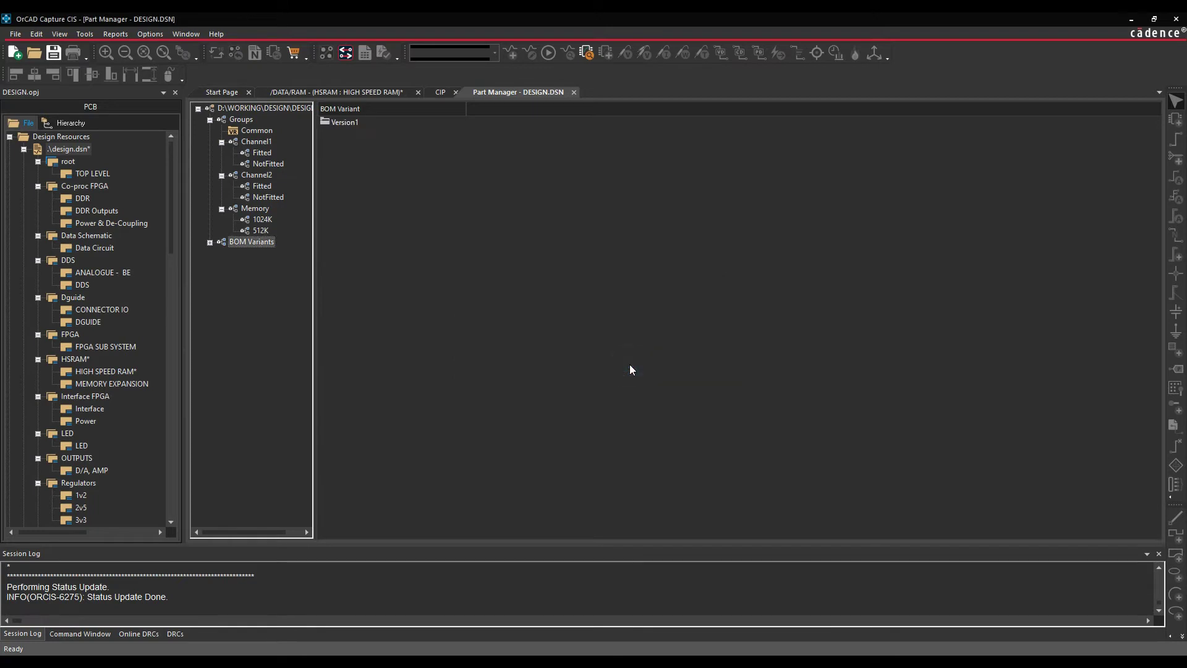
# Add Common, Channel1 NotFitted and Channel2 Fitted to the Version1 variant
pyautogui.click(209, 243)
pyautogui.moveTo(259, 134); pyautogui.dragTo(250, 257)
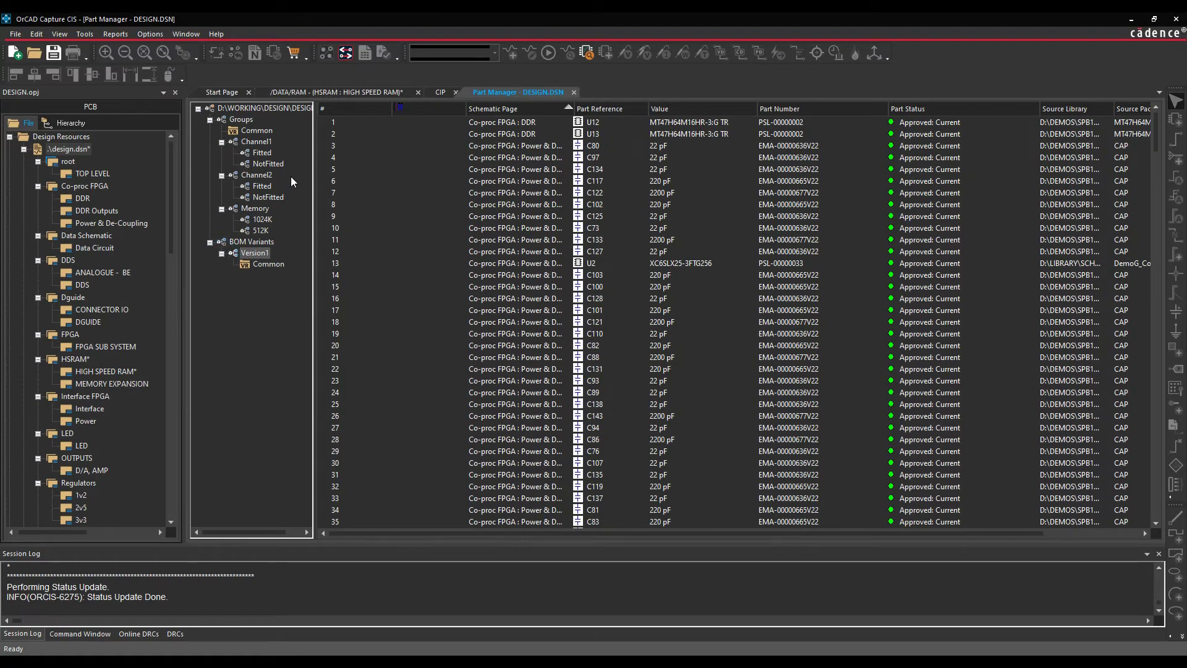
pyautogui.moveTo(268, 164); pyautogui.dragTo(258, 255)
pyautogui.moveTo(263, 188); pyautogui.dragTo(259, 253)
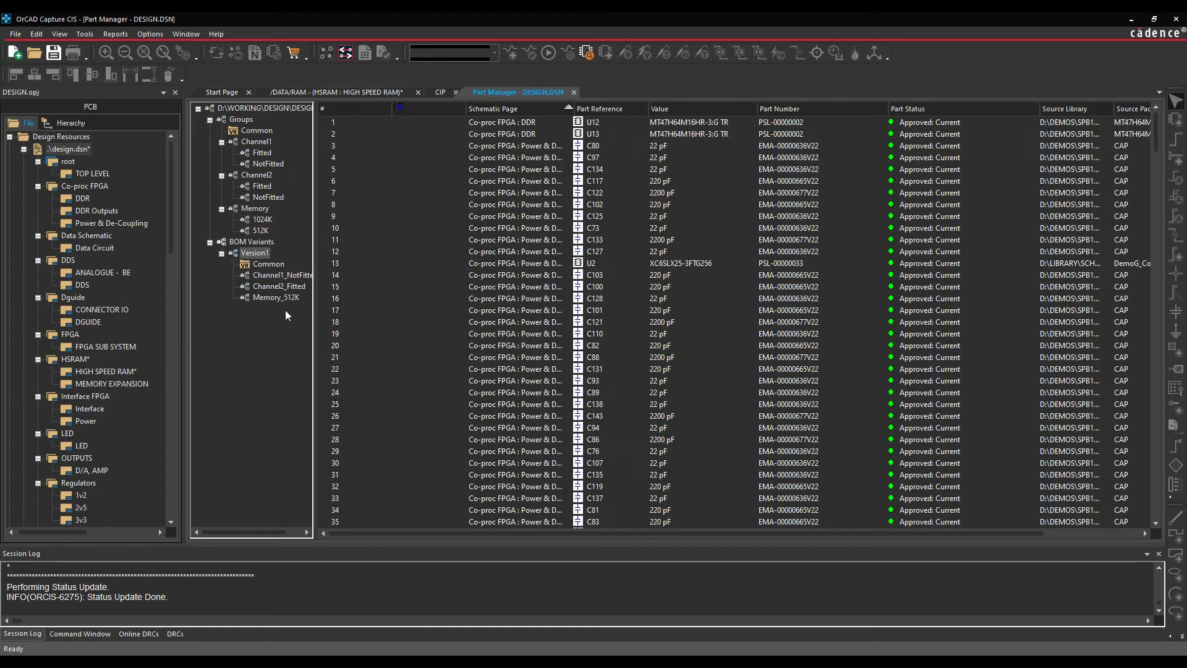
# Close the Part Manager and check Version1 is listed in the Standard Bill of Materials variants
pyautogui.click(575, 93)
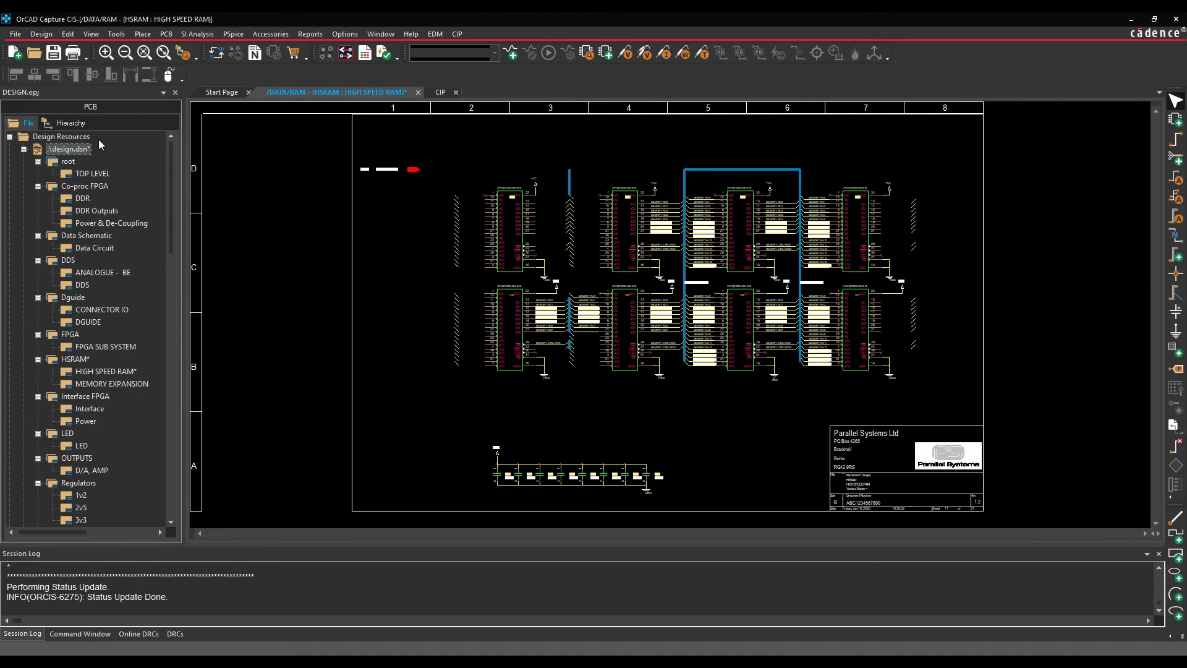
pyautogui.click(311, 34)
pyautogui.moveTo(401, 50)
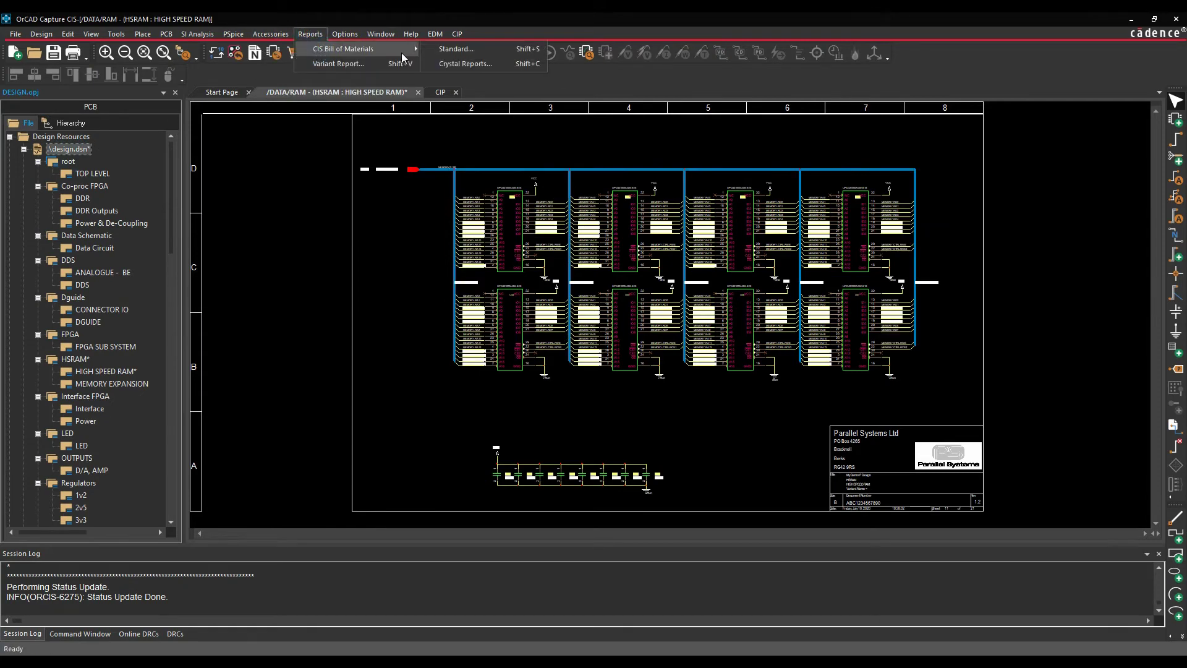
pyautogui.click(456, 49)
pyautogui.click(486, 507)
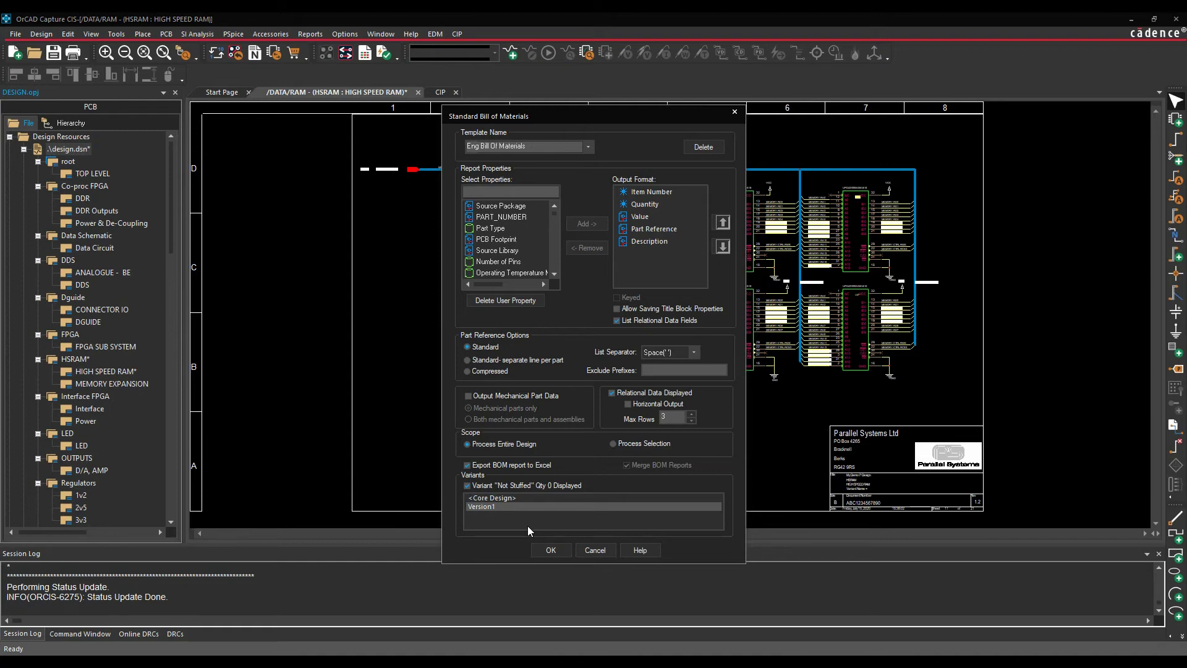
pyautogui.click(603, 550)
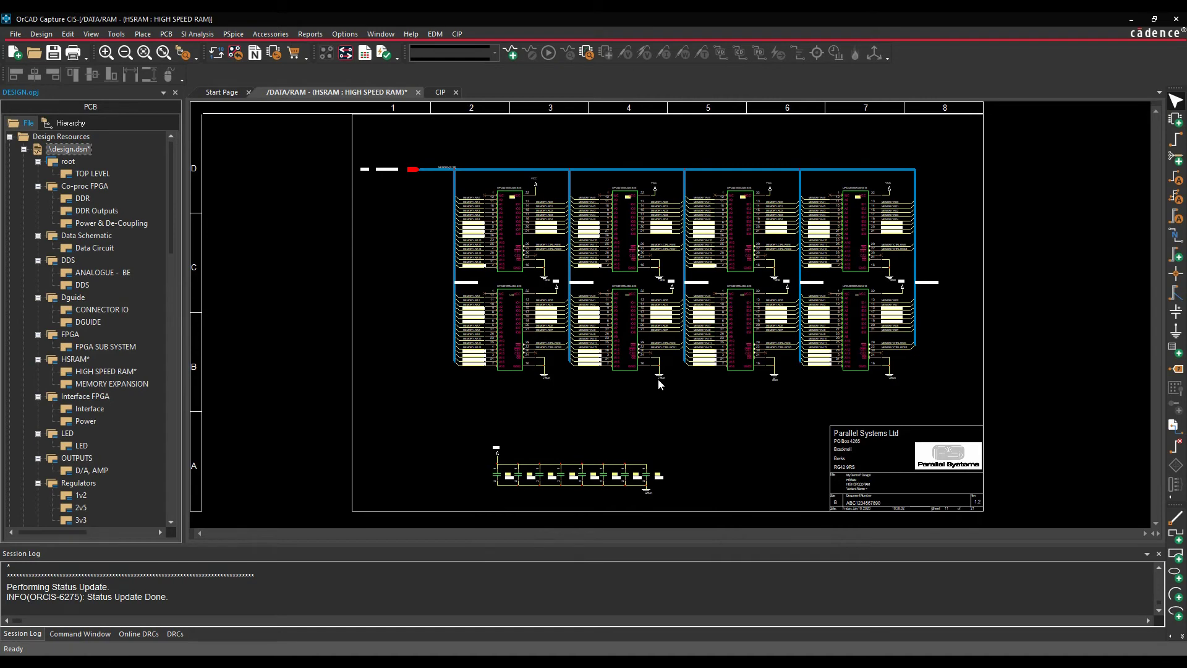
# Switch to Variant View Mode showing Version1, saving the design when prompted
pyautogui.click(92, 34)
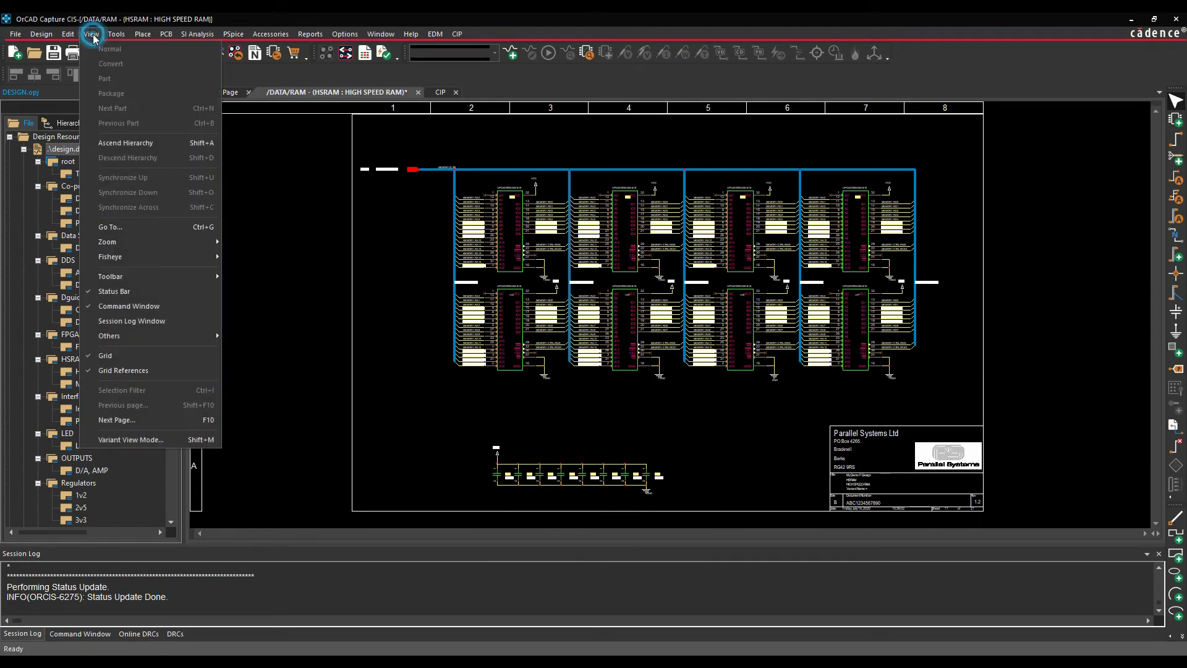
pyautogui.click(143, 438)
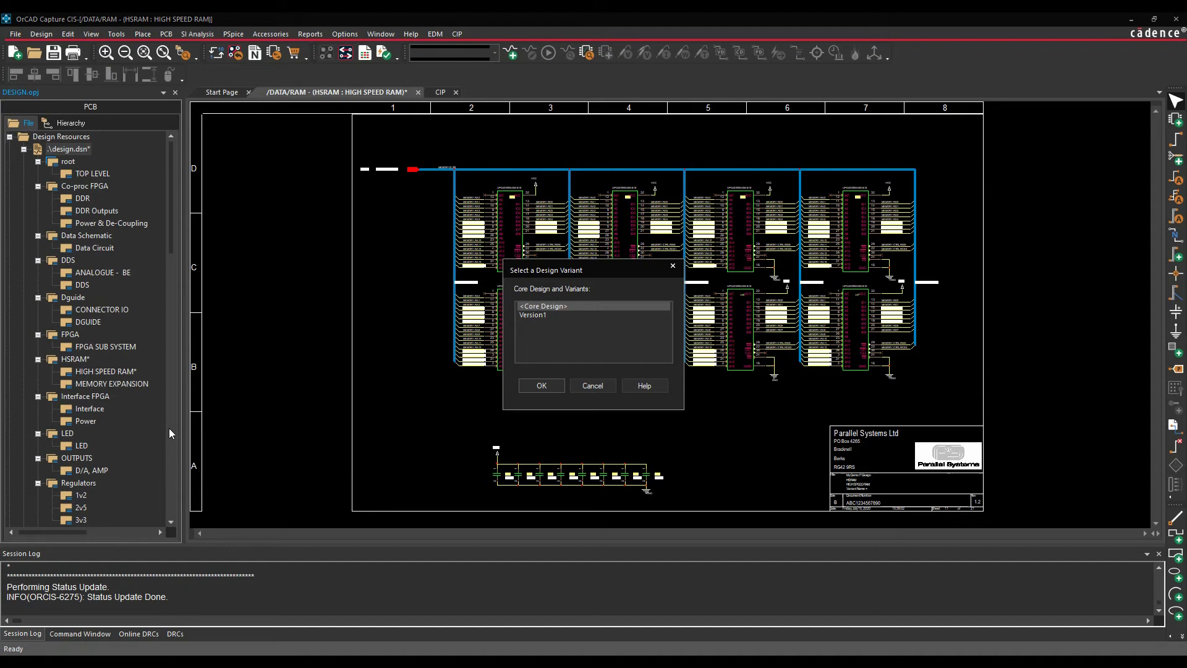
pyautogui.click(593, 315)
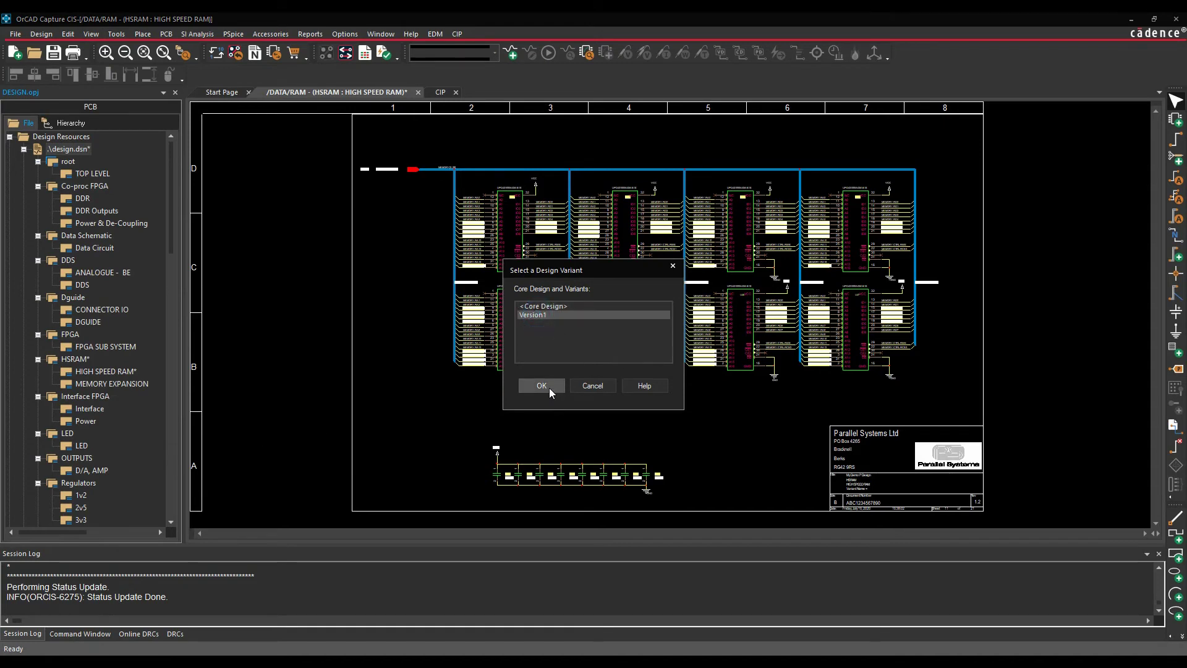
pyautogui.click(549, 388)
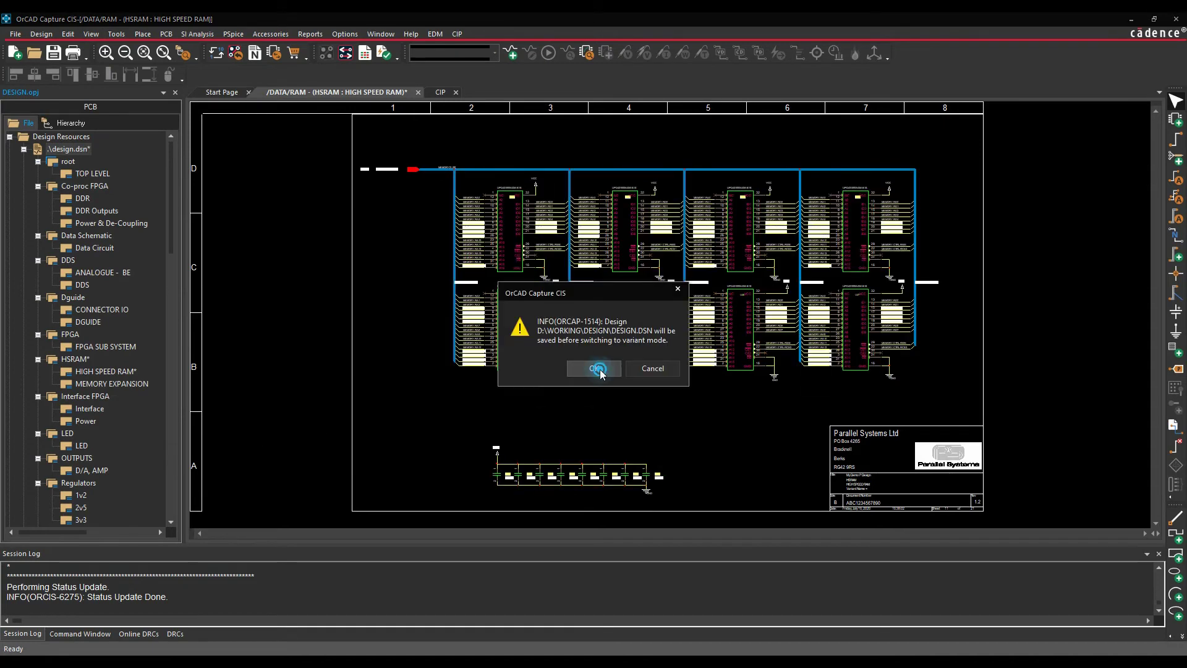
pyautogui.click(597, 369)
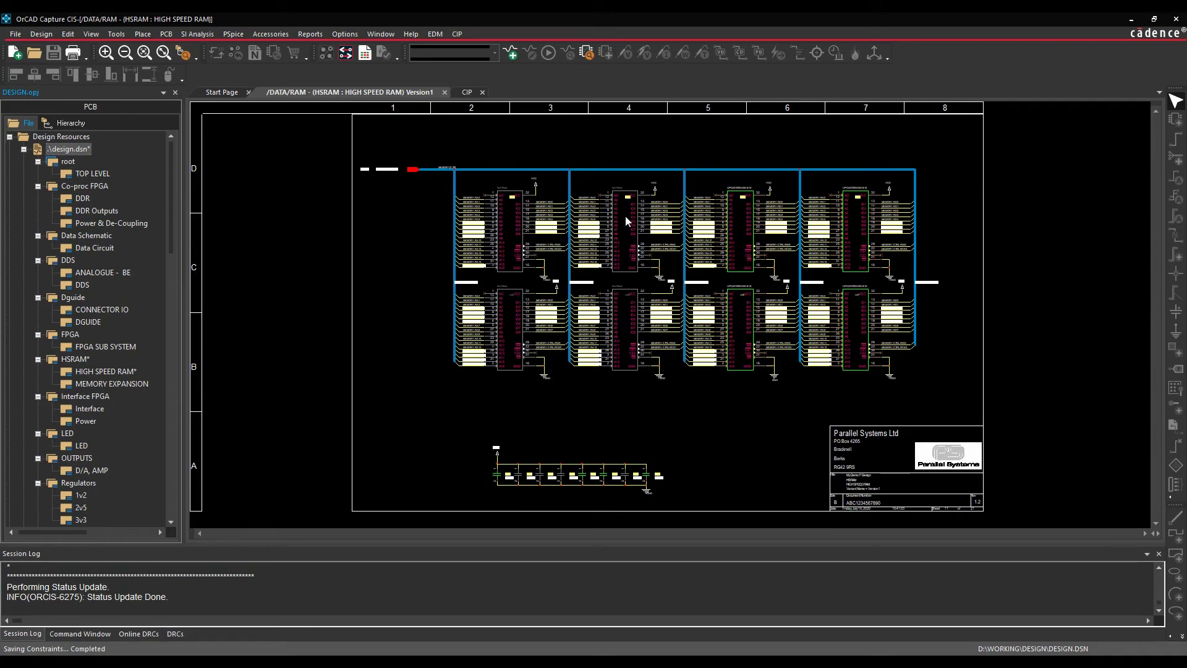
# Zoom around the HSRAM sheet to inspect the Not Fitted parts
pyautogui.keyDown('ctrl'); pyautogui.scroll(3, 626, 219); pyautogui.keyUp('ctrl')
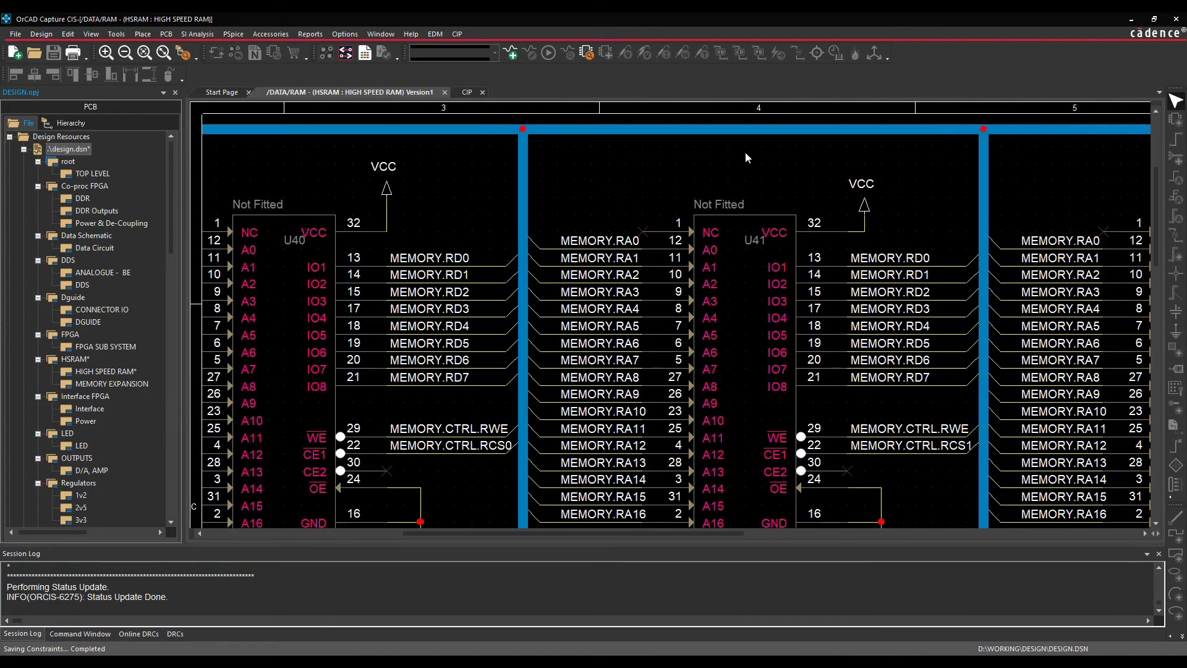
pyautogui.keyDown('ctrl'); pyautogui.scroll(-5, 797, 207); pyautogui.keyUp('ctrl')
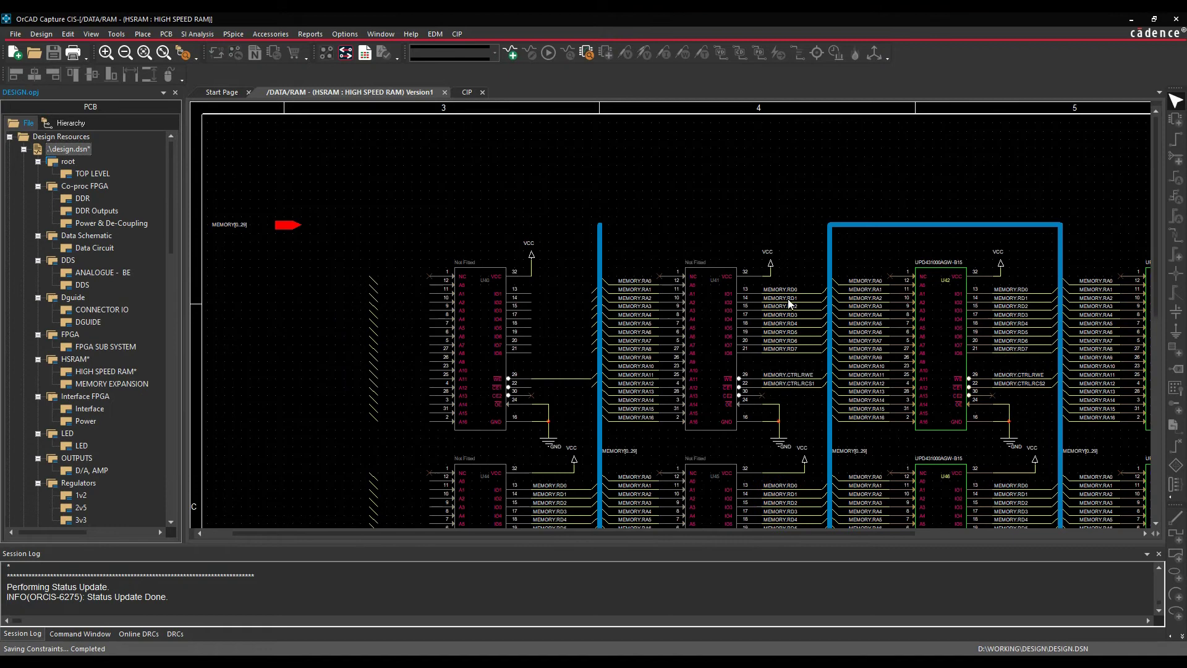
pyautogui.keyDown('ctrl'); pyautogui.scroll(2, 604, 437); pyautogui.keyUp('ctrl')
pyautogui.keyDown('ctrl'); pyautogui.scroll(2, 540, 487); pyautogui.keyUp('ctrl')
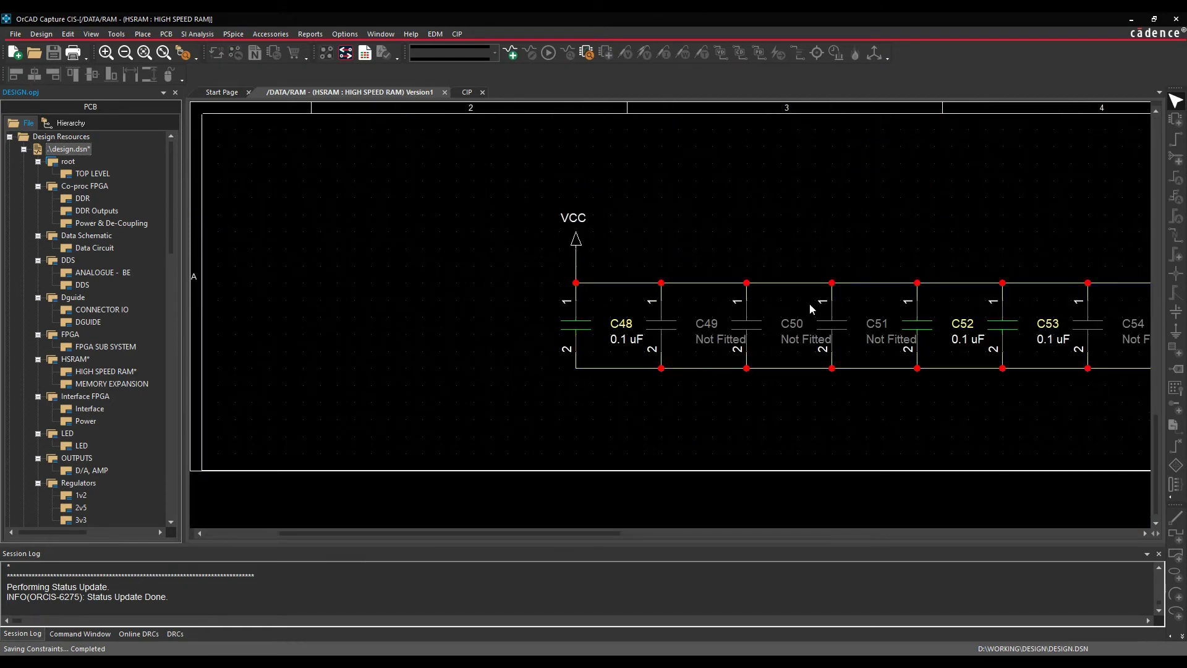
pyautogui.keyDown('ctrl'); pyautogui.scroll(-4, 820, 336); pyautogui.keyUp('ctrl')
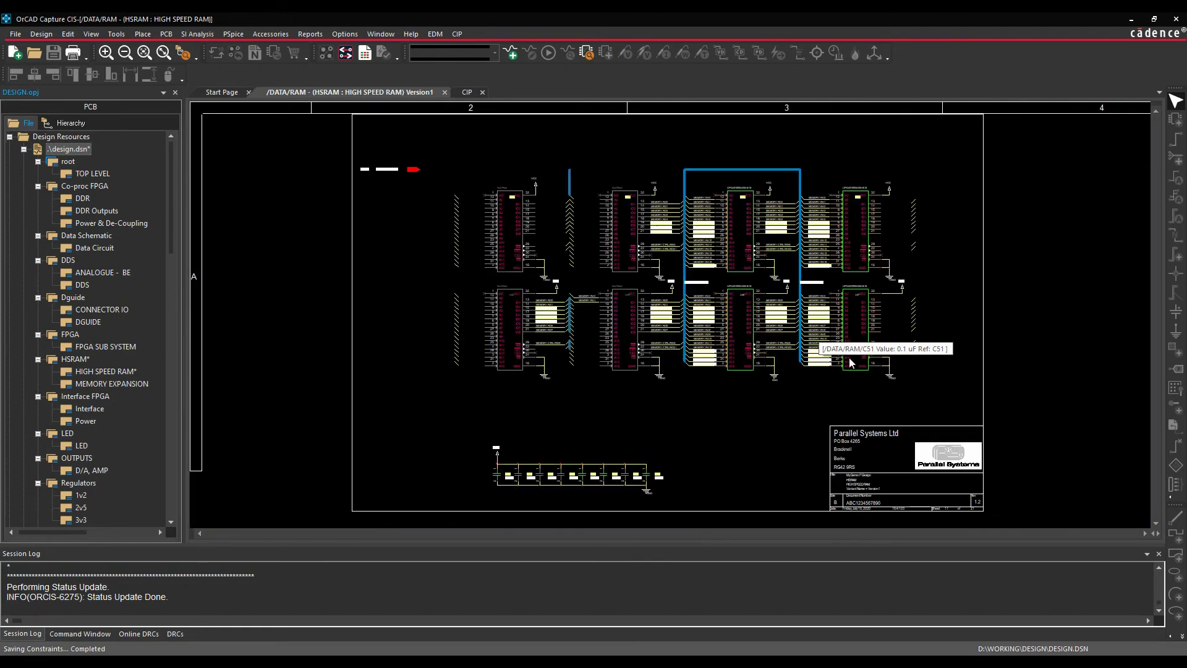
pyautogui.keyDown('ctrl'); pyautogui.scroll(6, 884, 440); pyautogui.keyUp('ctrl')
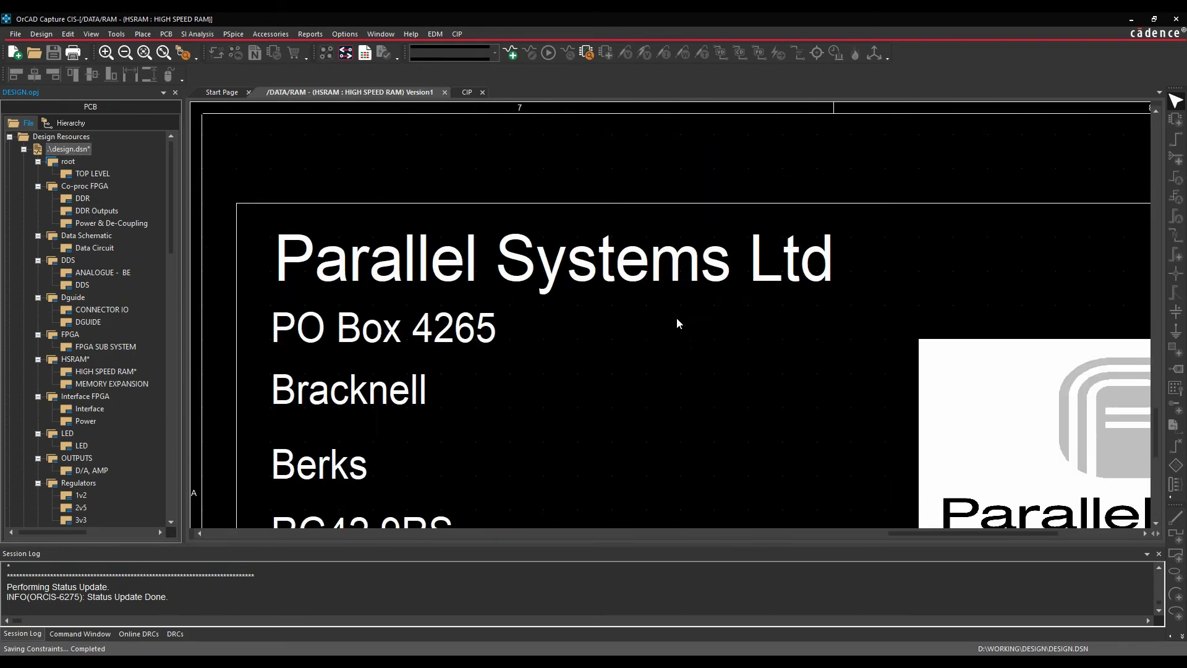
pyautogui.scroll(-3, 605, 313)
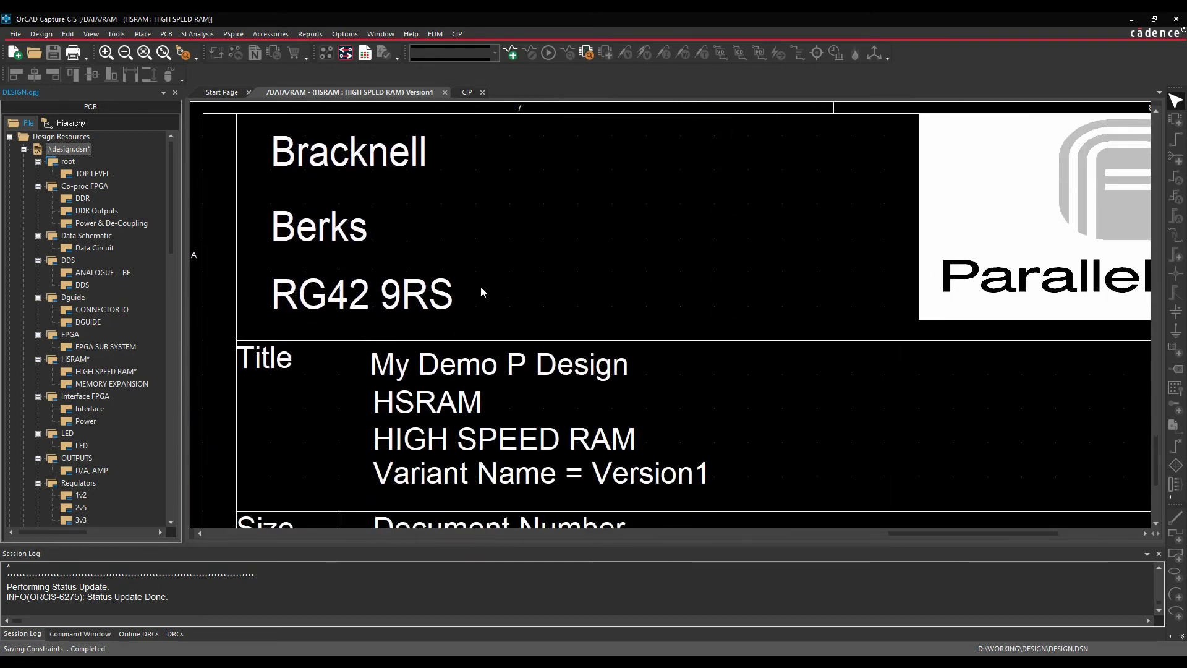
pyautogui.scroll(-1, 508, 384)
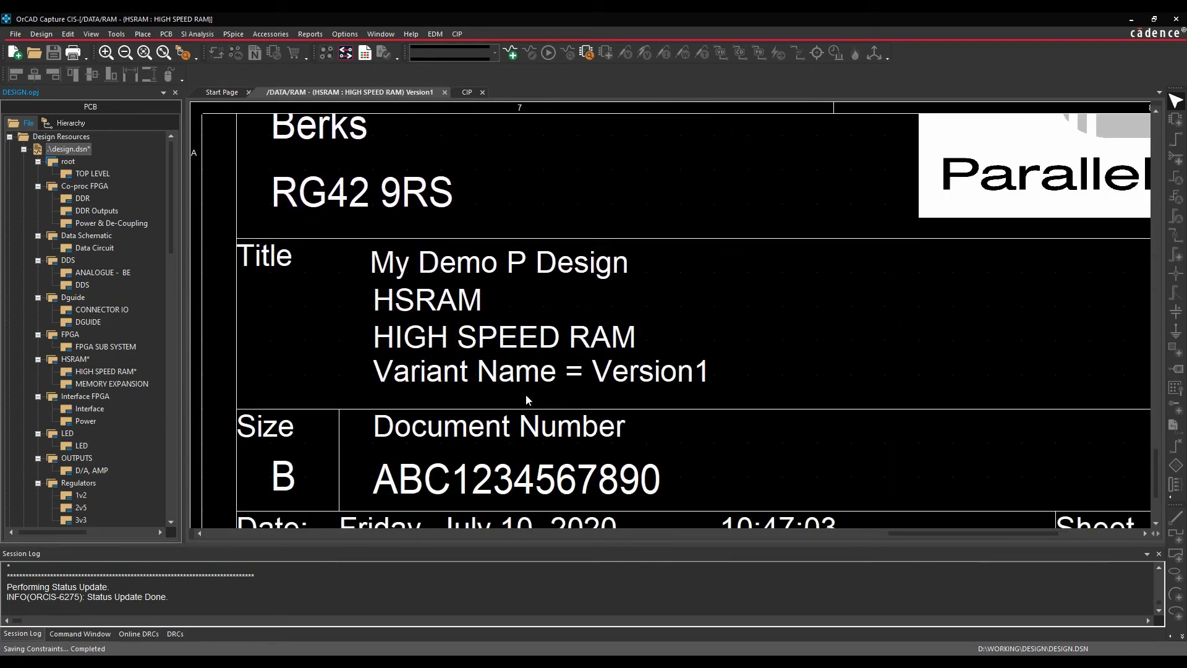
pyautogui.keyDown('ctrl'); pyautogui.scroll(-5, 679, 382); pyautogui.keyUp('ctrl')
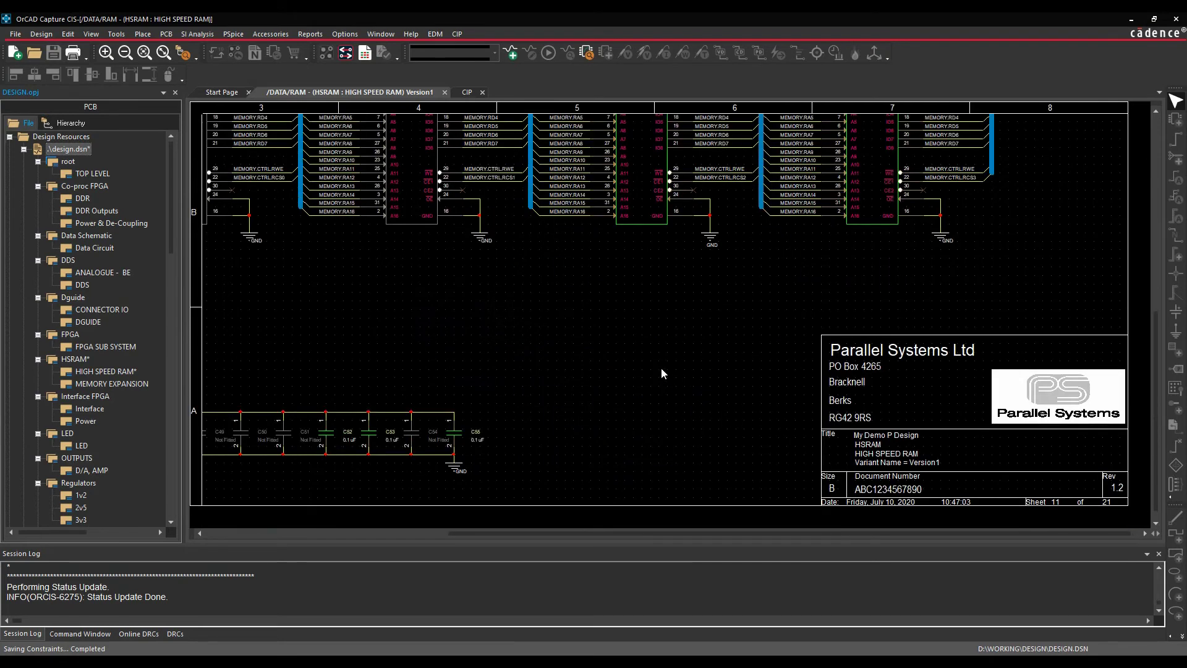
pyautogui.scroll(1, 529, 362)
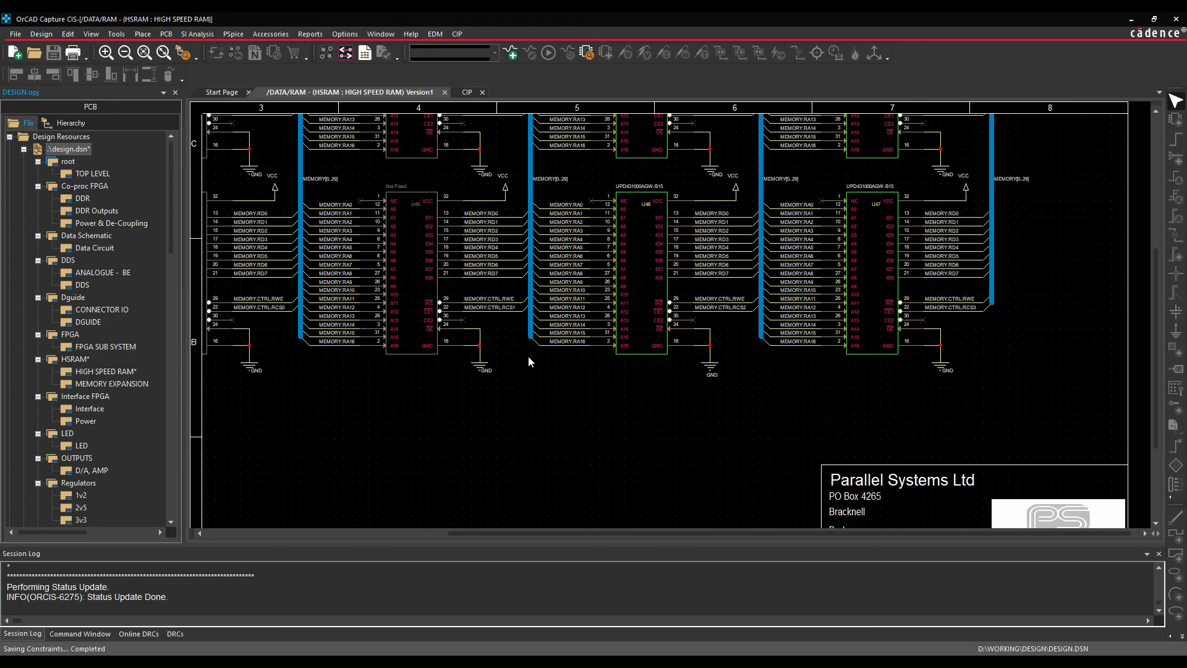
pyautogui.scroll(3, 528, 361)
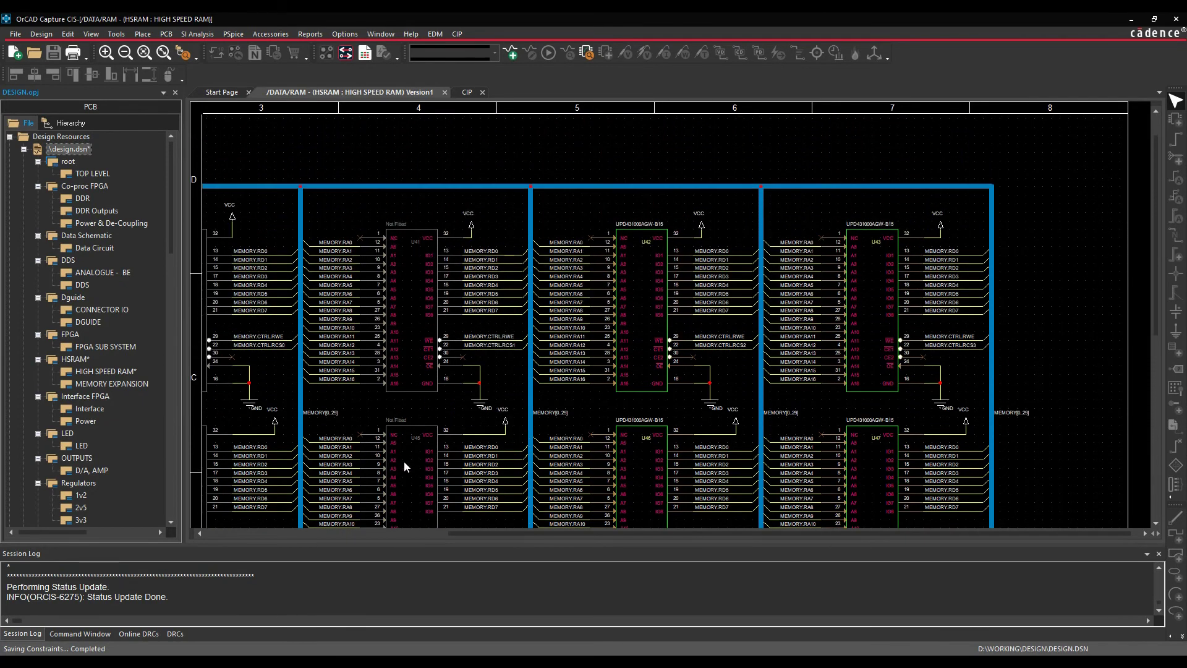
pyautogui.click(344, 34)
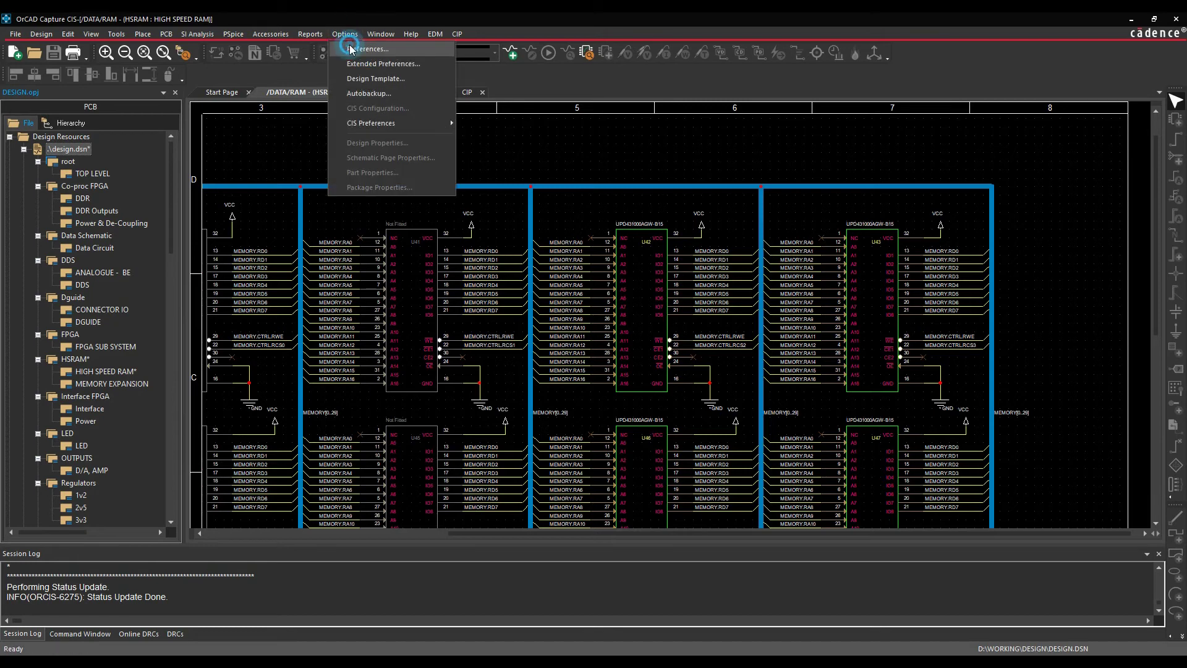
pyautogui.click(350, 47)
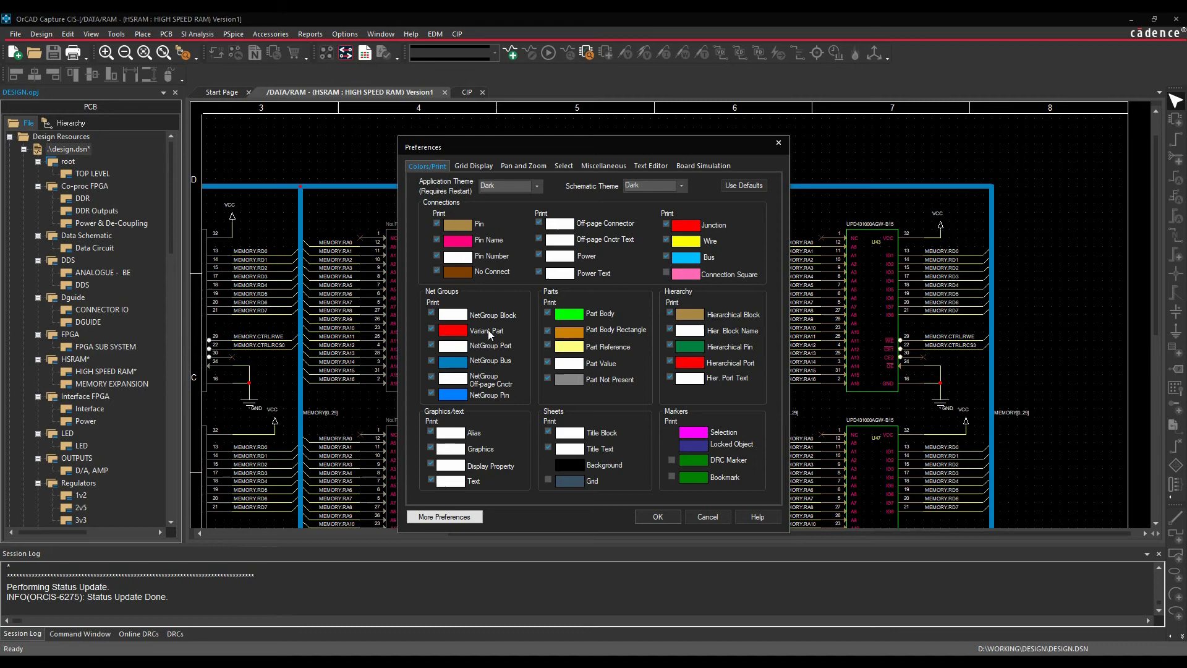
pyautogui.click(700, 517)
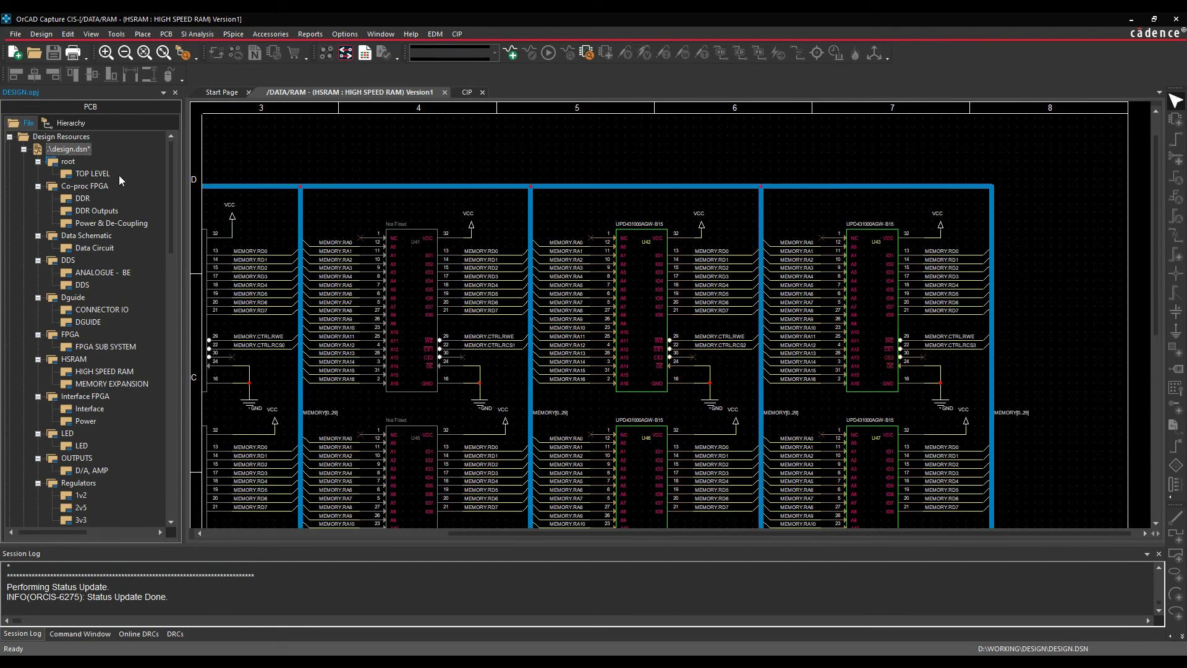
pyautogui.click(309, 33)
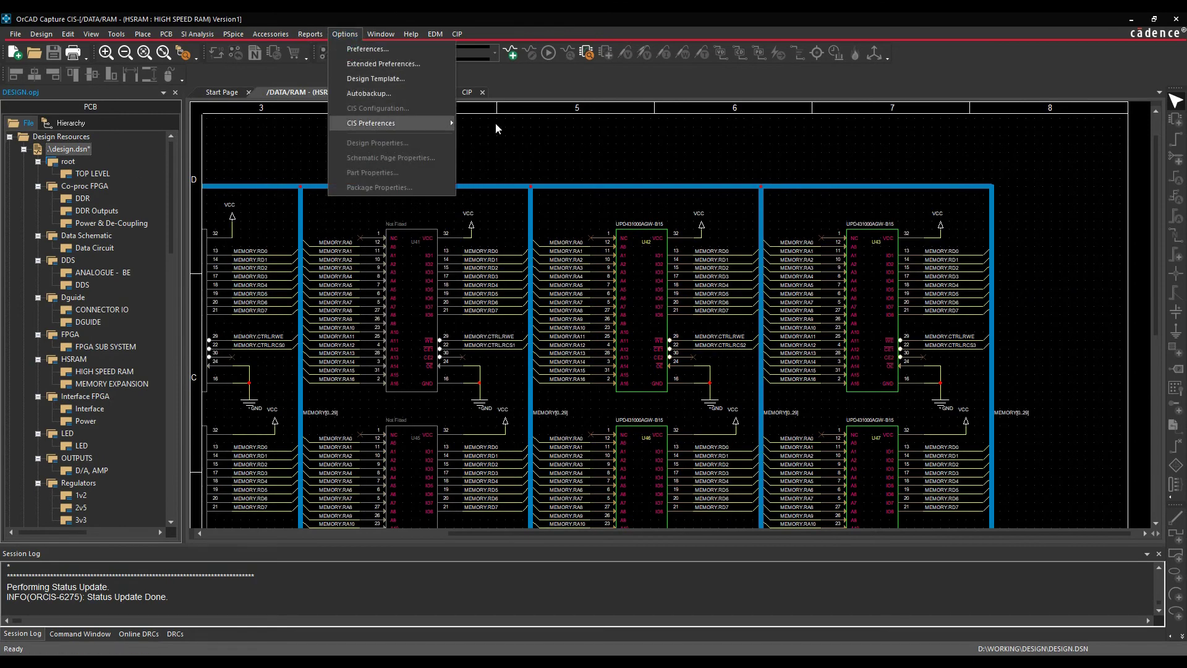
pyautogui.click(651, 140)
pyautogui.click(80, 151)
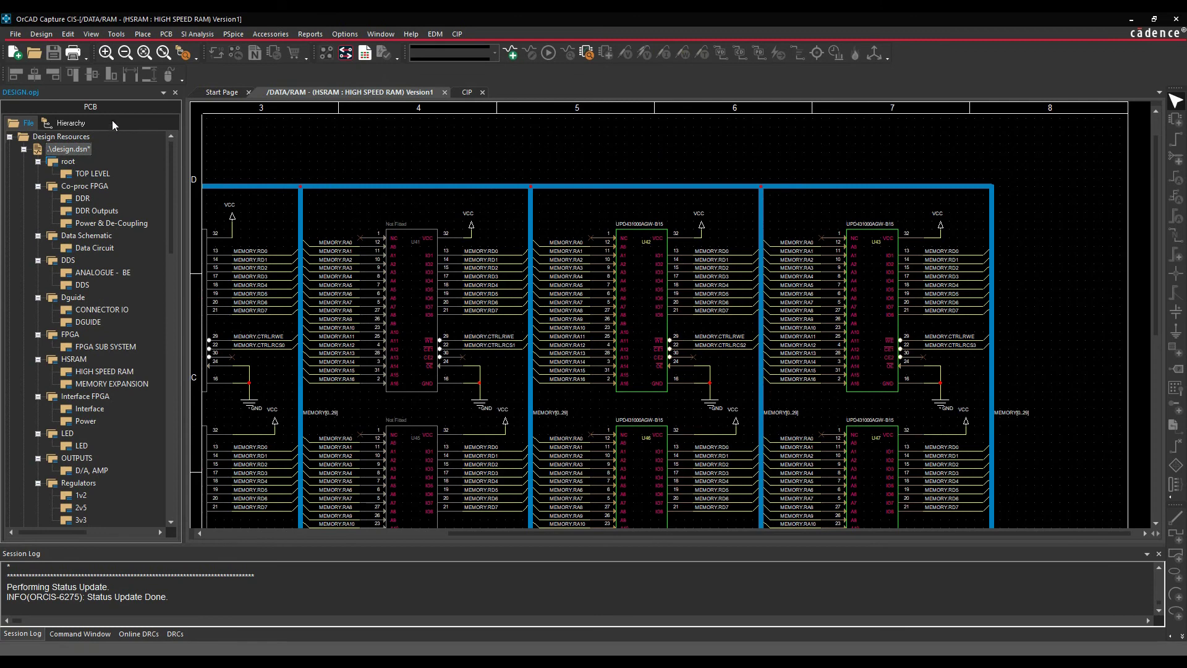
# Set the Variant View Mode back to <Core Design>
pyautogui.click(91, 34)
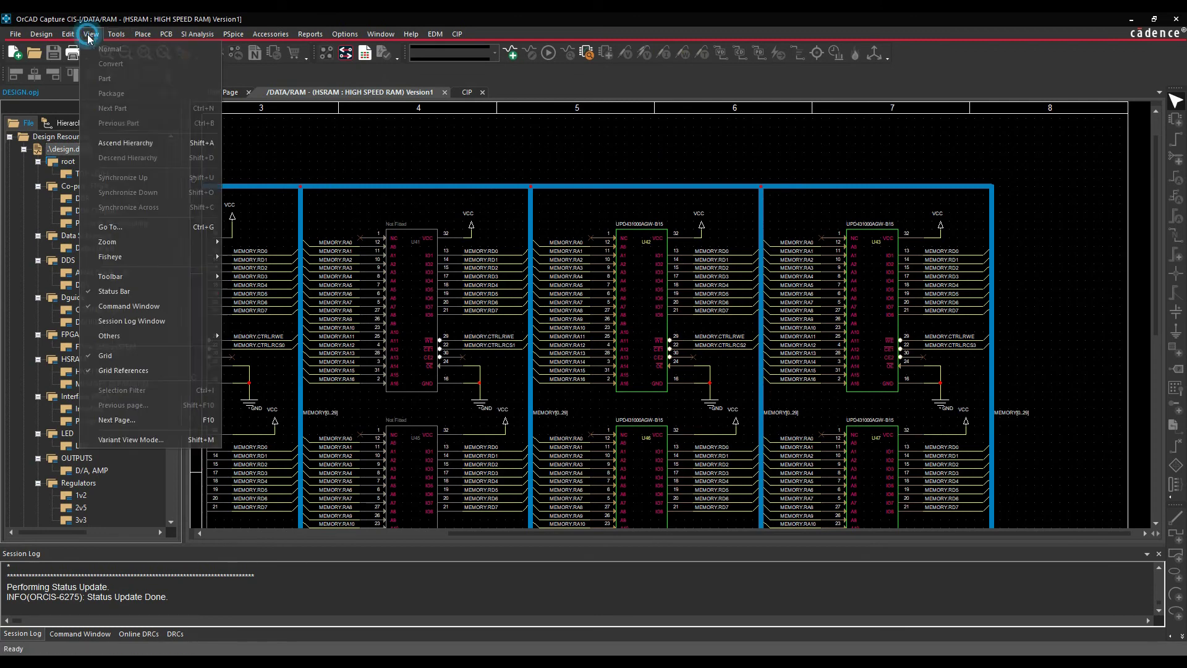
pyautogui.click(141, 440)
pyautogui.click(535, 305)
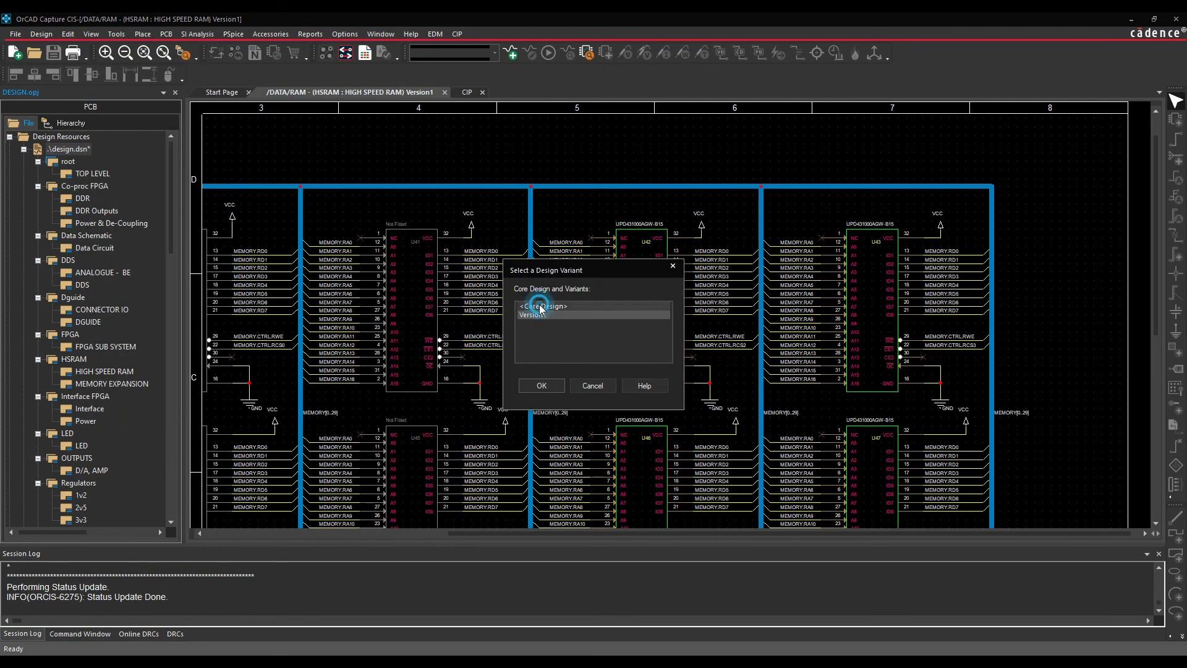
pyautogui.click(539, 385)
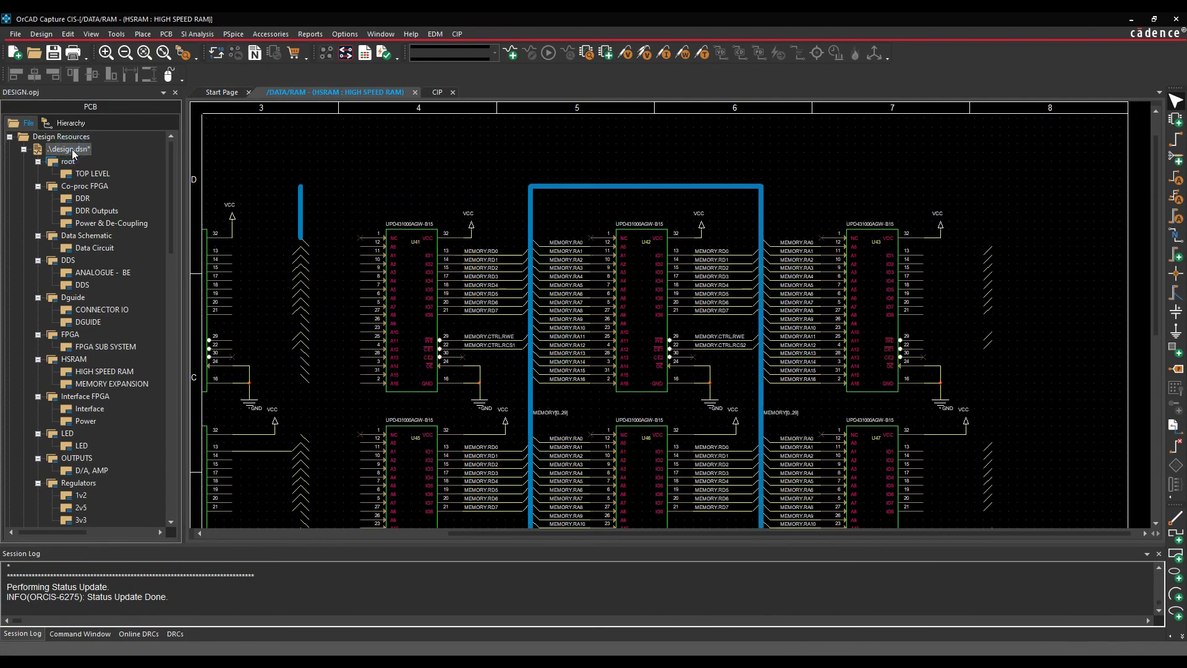
# Open the CIS Configuration database setup's Administrative Preferences showing the Not Fitted value
pyautogui.click(345, 35)
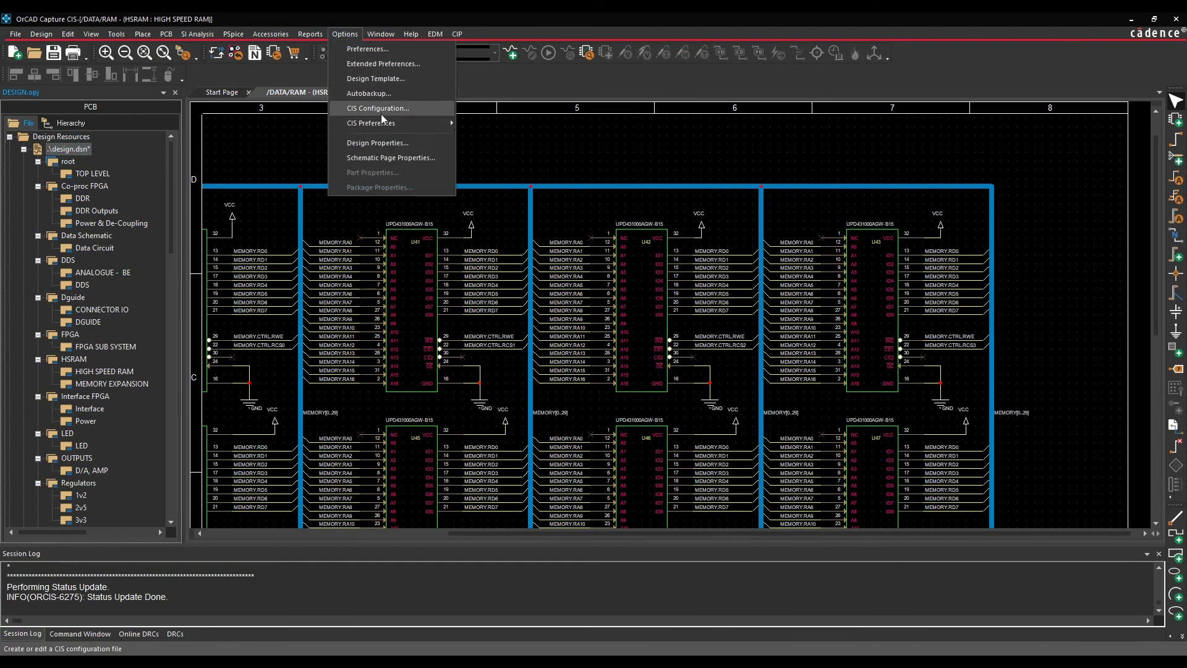
pyautogui.click(380, 112)
pyautogui.click(706, 287)
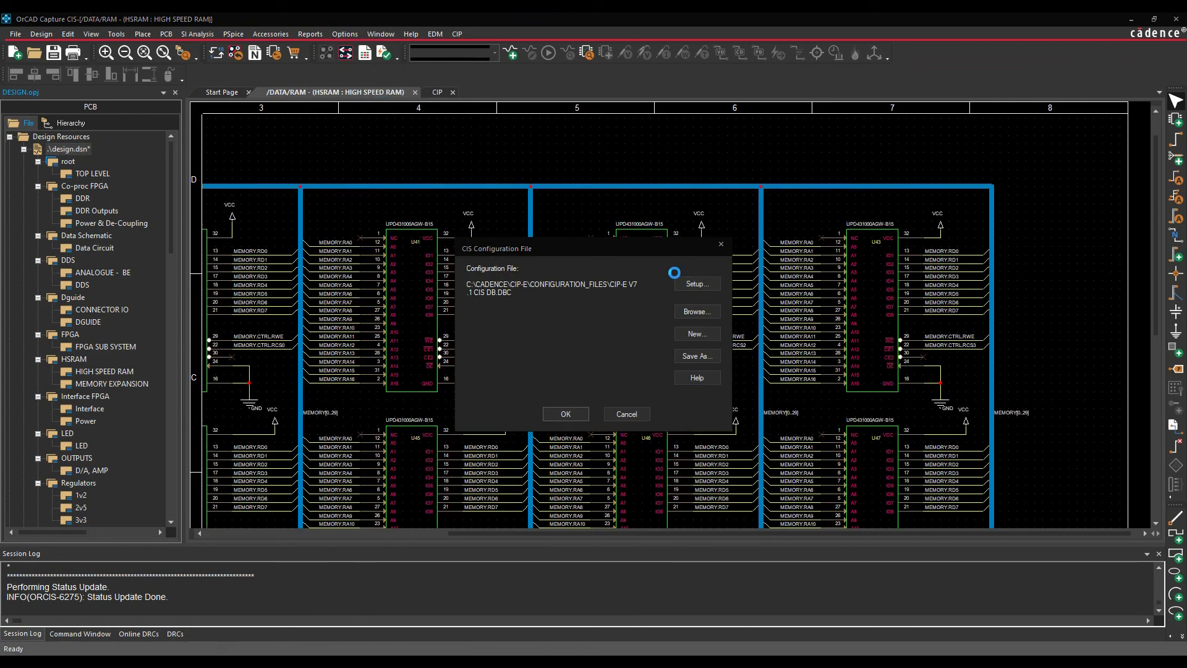
pyautogui.click(613, 185)
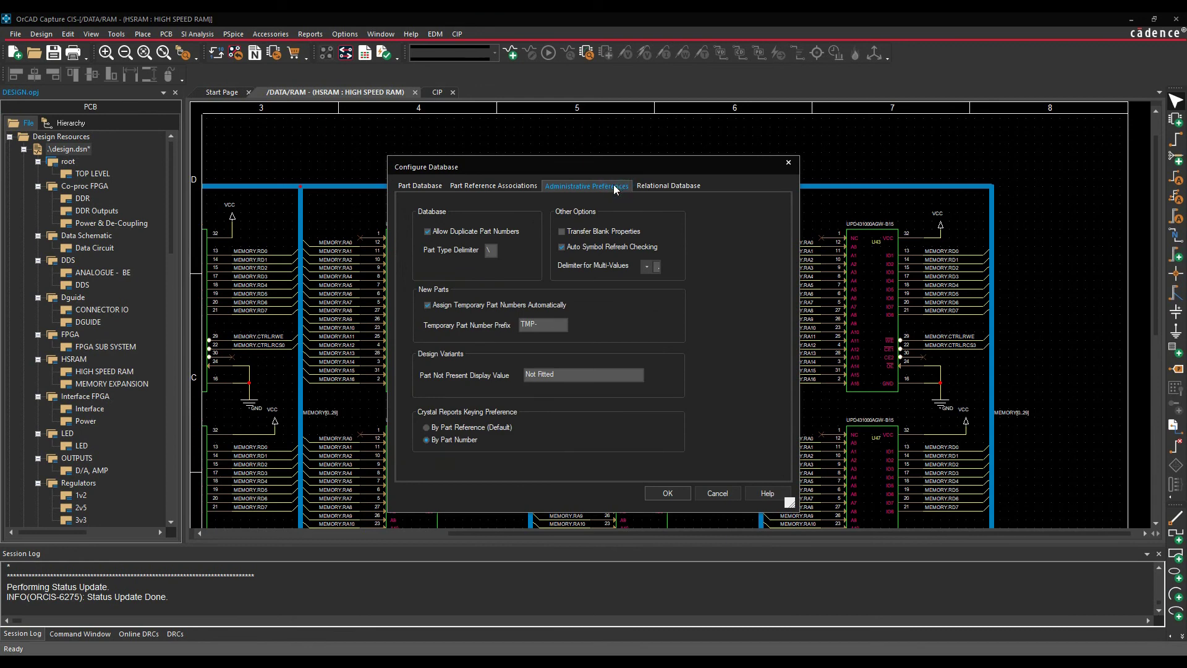